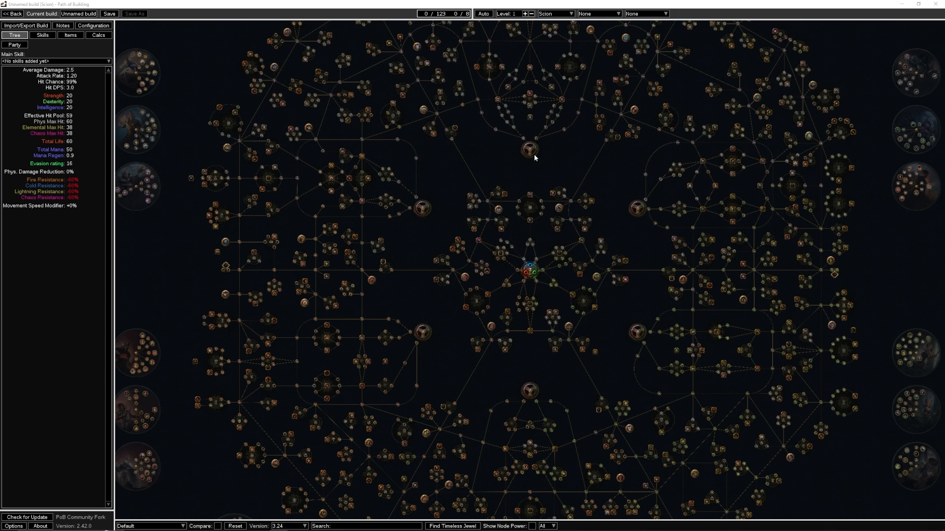
- Import the passive tree, jewels, items and skills of the account's Necropolis league character into the build
click(41, 27)
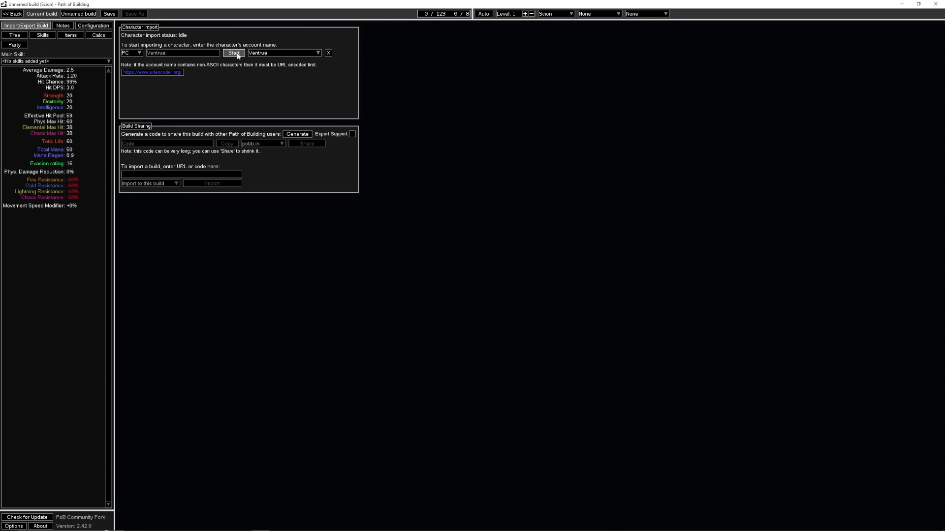
click(233, 53)
click(189, 53)
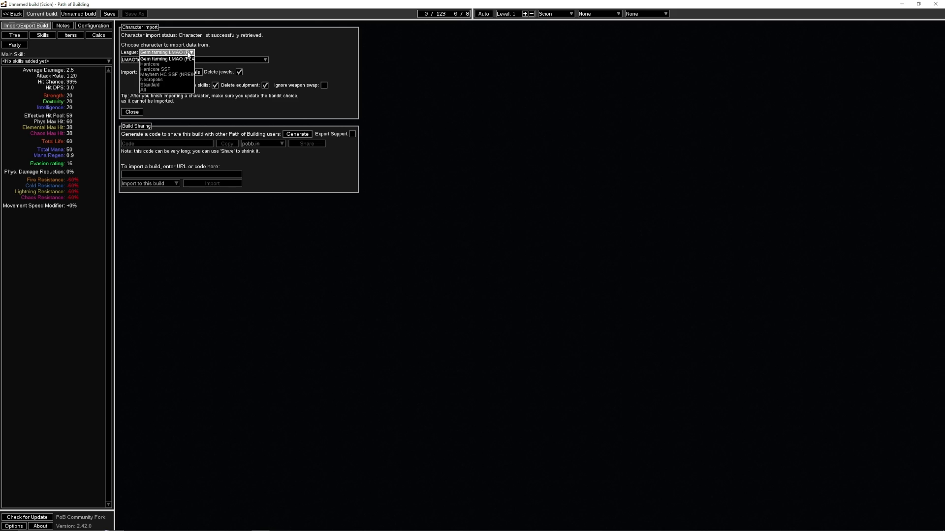
click(175, 80)
click(179, 72)
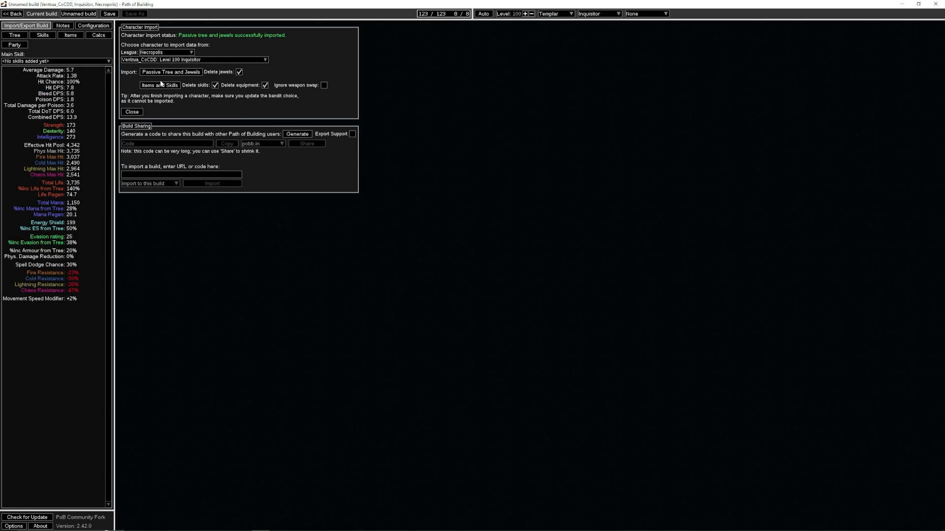
click(156, 86)
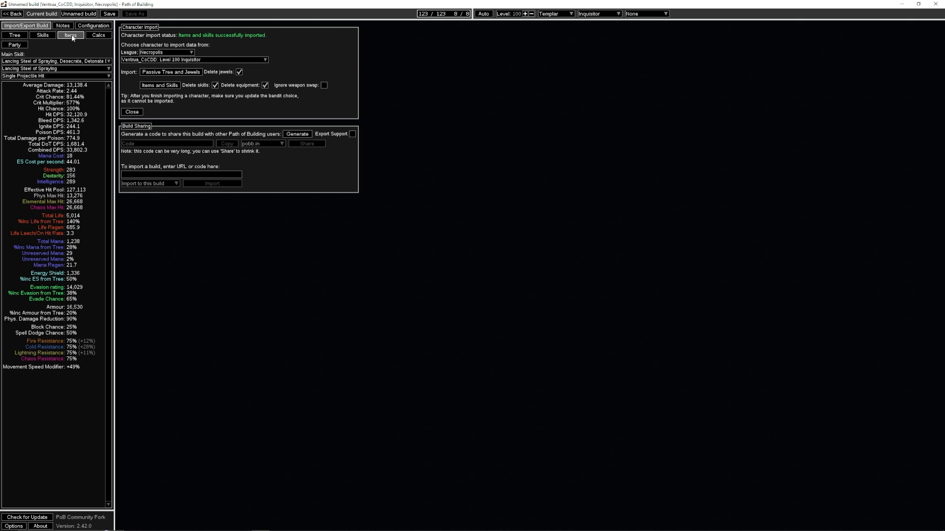
- Use the Lancing Steel of Spraying, Desecrate, Detonate Dead group as main skill and set Lancing Steel to All Projectiles Hit
click(15, 35)
click(55, 61)
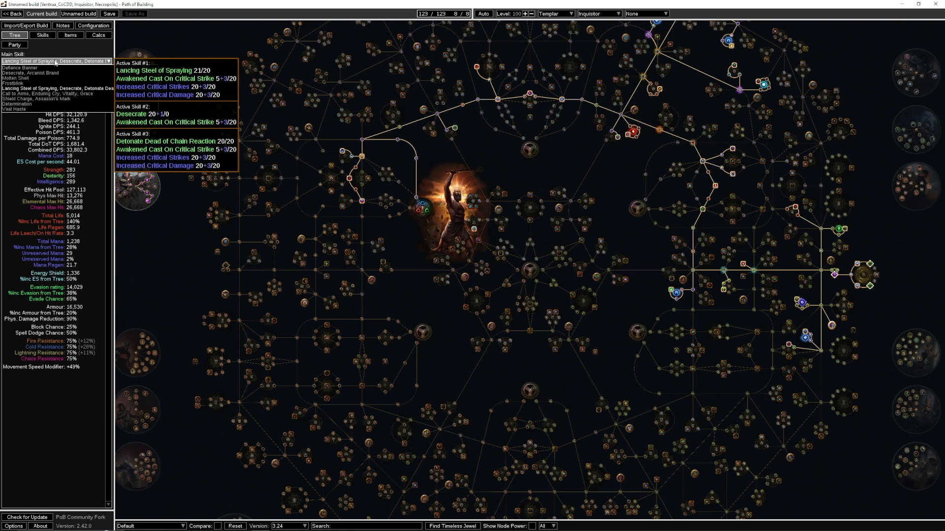
click(74, 73)
click(67, 62)
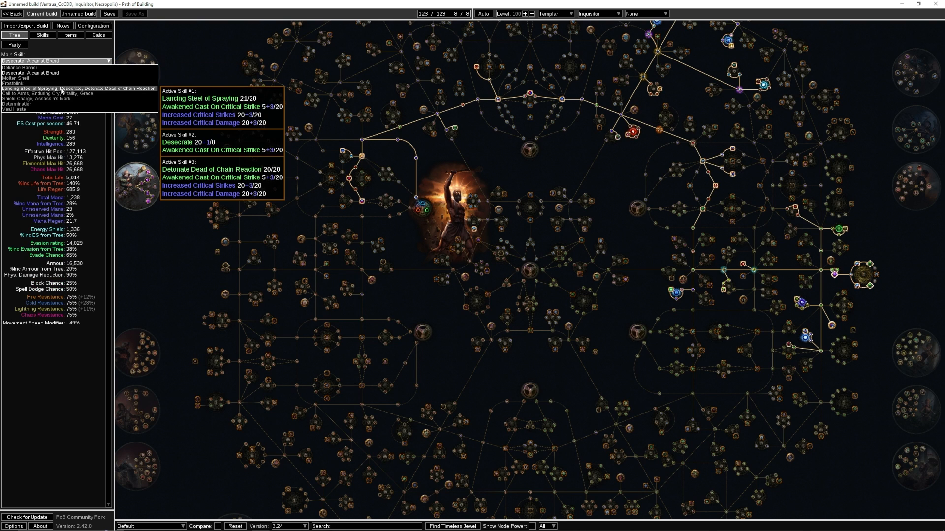
click(61, 89)
click(53, 76)
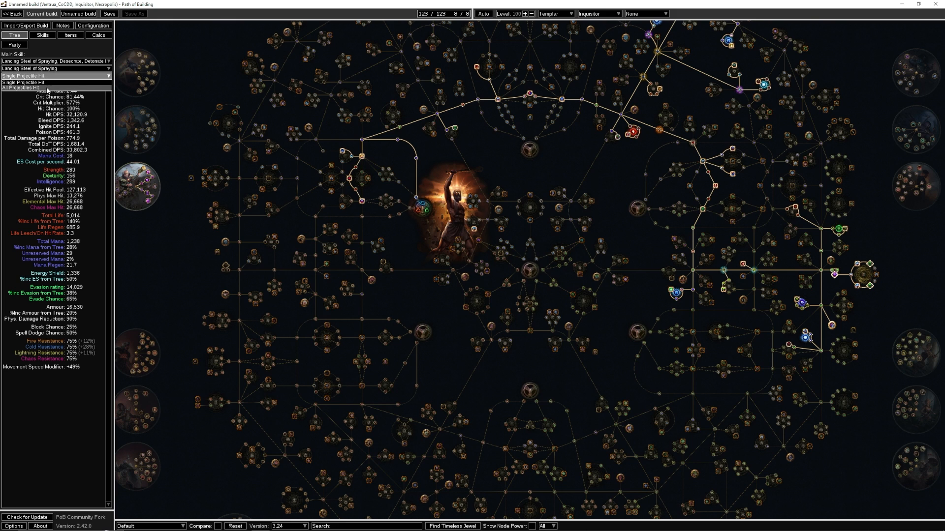
click(48, 88)
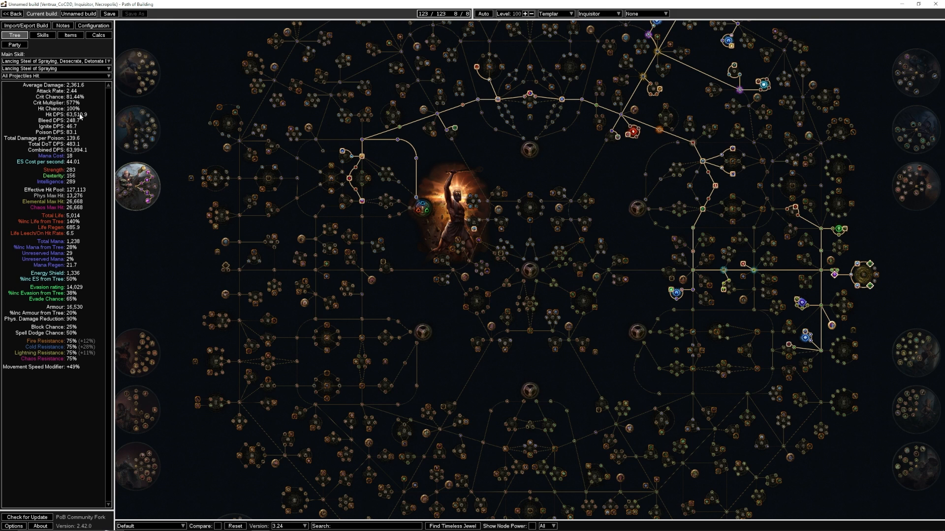
- Set the calculated active skill to Detonate Dead of Chain Reaction with its Corpse Explosion part
click(54, 69)
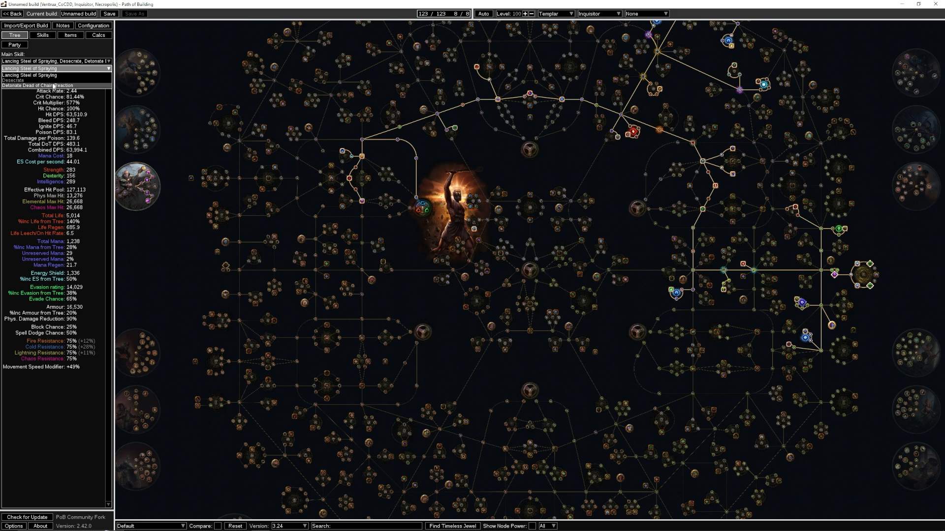
click(54, 86)
click(58, 77)
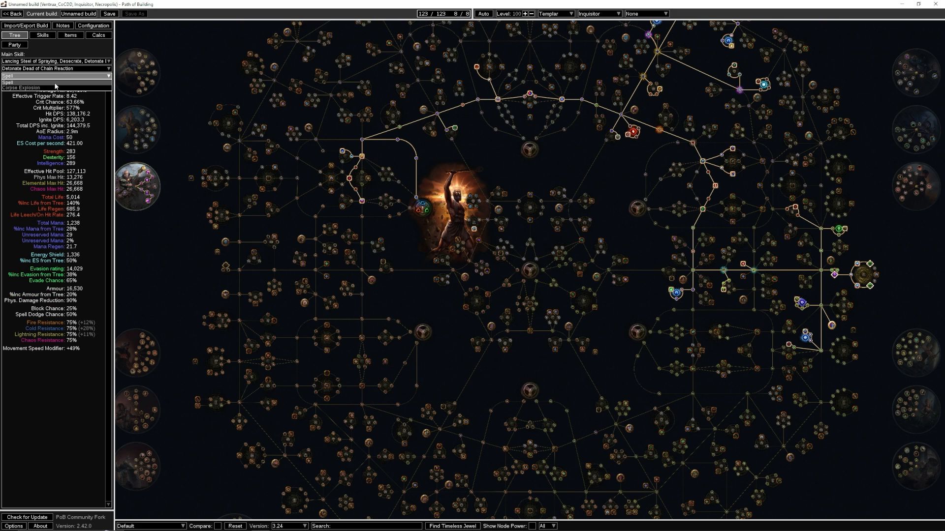
click(53, 87)
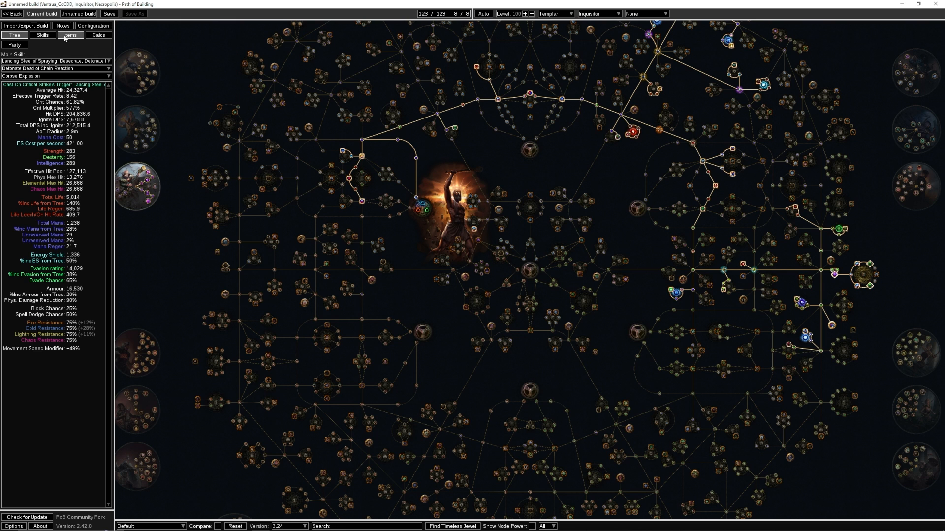
- Disable Vaal Haste and enable regular Haste for the Vaal Haste gem socketed in the boots
click(44, 35)
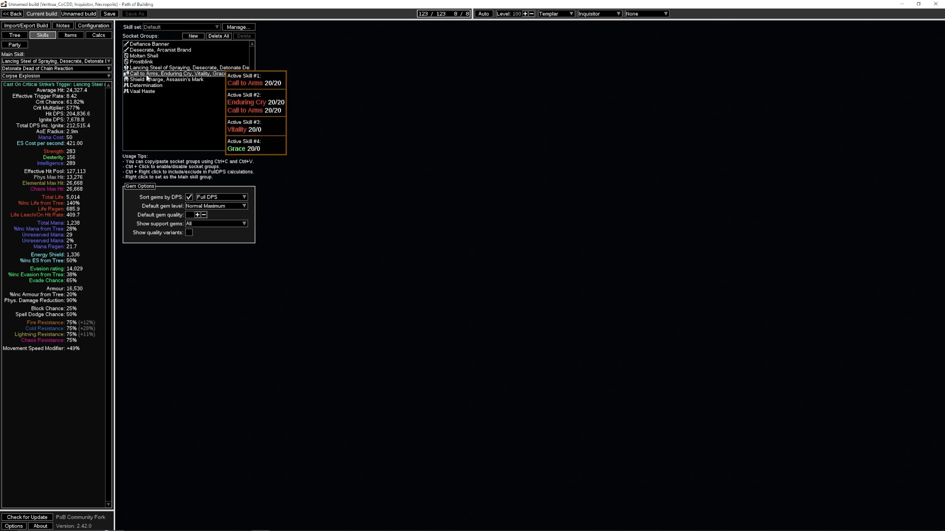
click(142, 91)
click(312, 79)
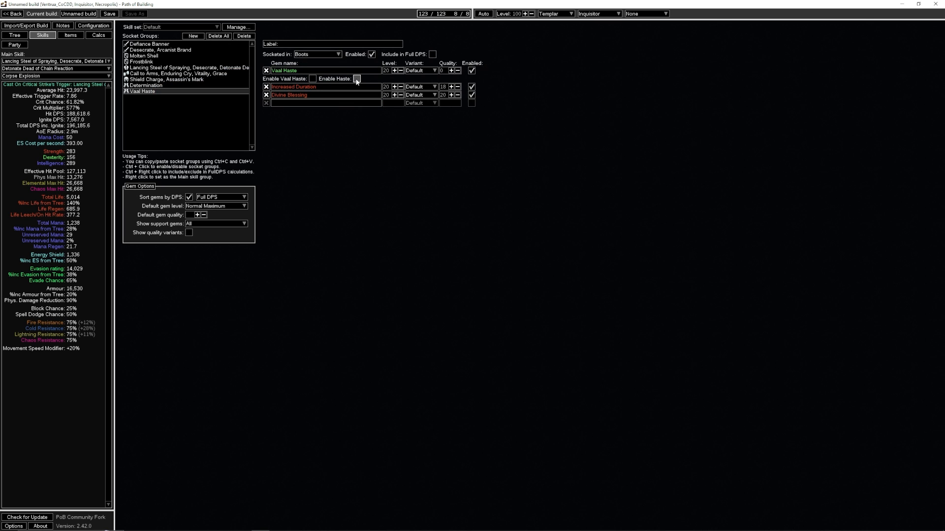
click(357, 78)
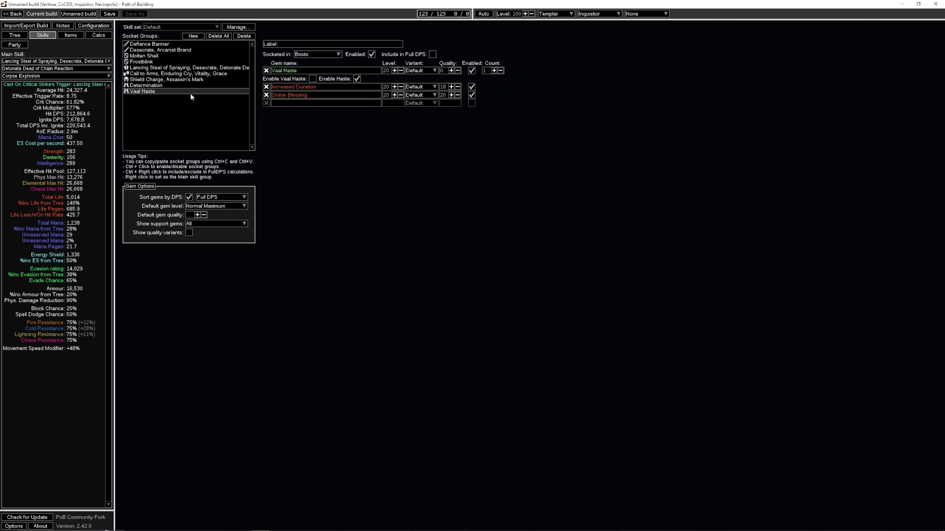
- Toggle the Molten Shell gem off and on to compare its effect on the build's defences
click(191, 58)
click(471, 71)
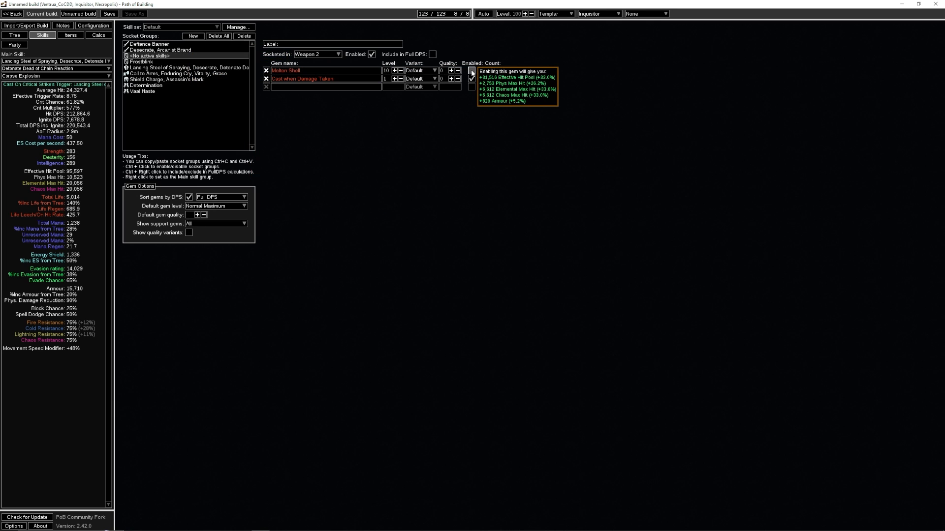
click(472, 71)
click(471, 71)
click(471, 71)
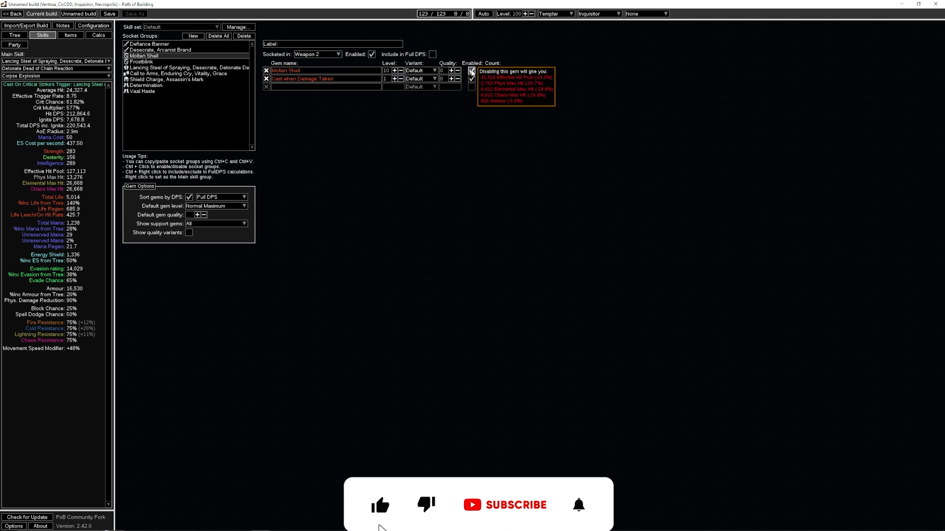
mouse_move(475, 71)
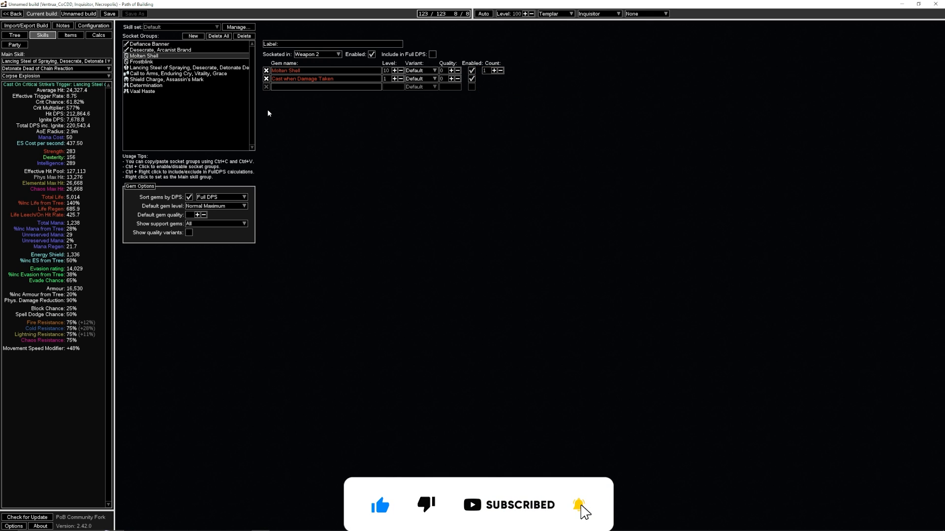
- Include the body armour's Lancing Steel group in Full DPS and set the counts of Lancing Steel of Spraying and Desecrate to 0
click(232, 67)
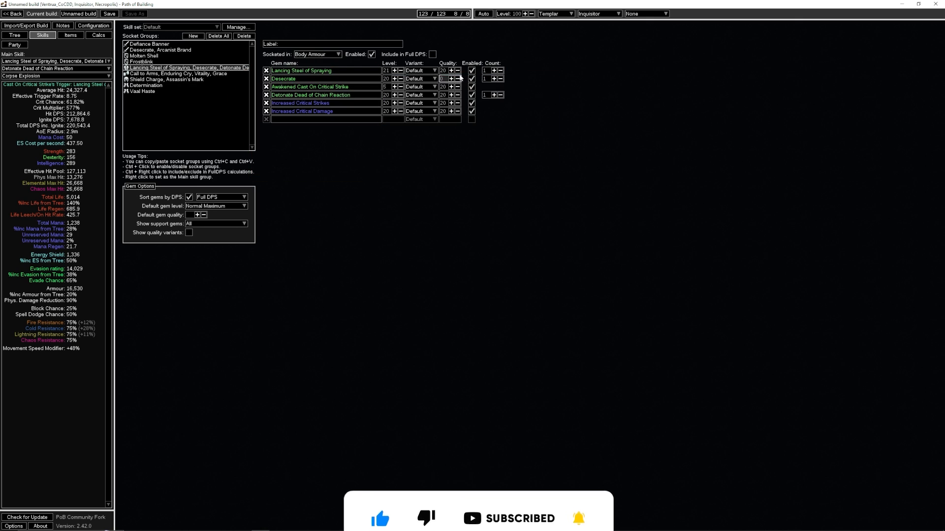
click(432, 54)
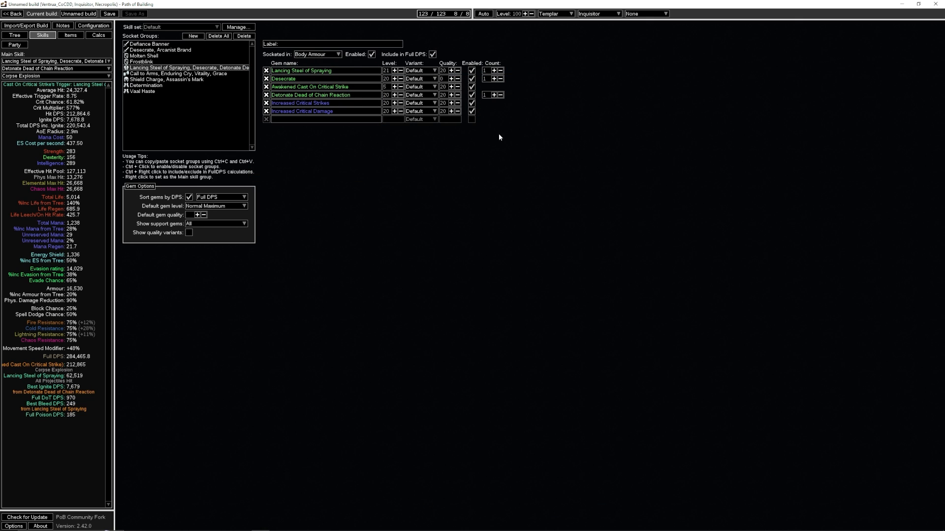
click(500, 70)
click(500, 79)
- Set the count of Detonate Dead of Chain Reaction to 6 for the Full DPS calculation
click(486, 95)
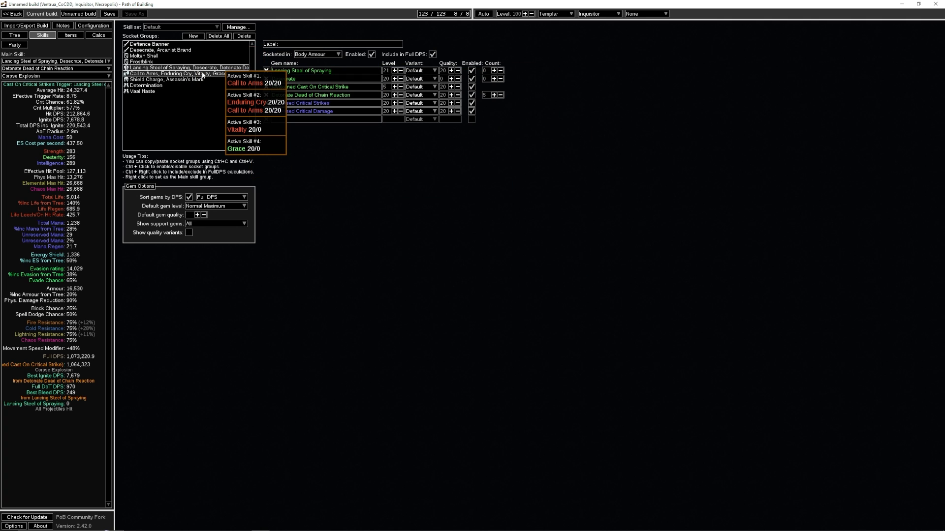
click(494, 95)
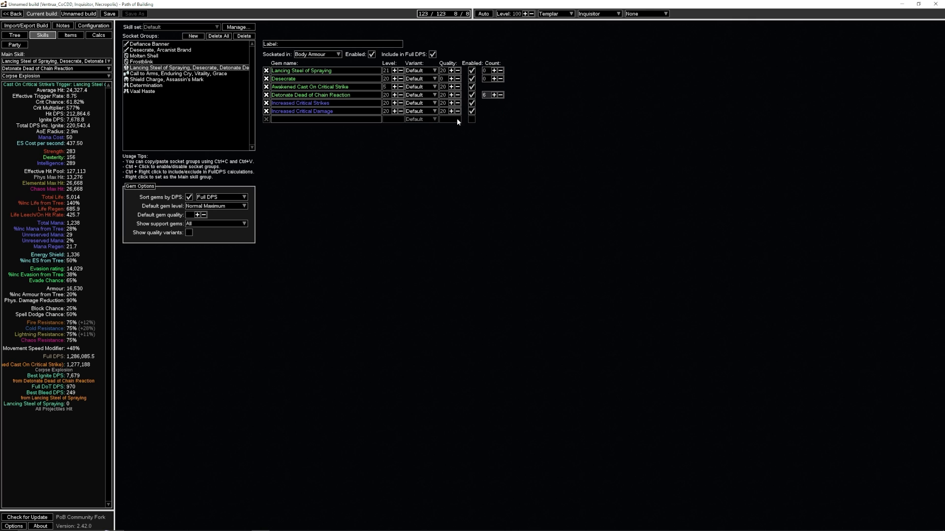
double_click(486, 95)
double_click(486, 95)
click(415, 177)
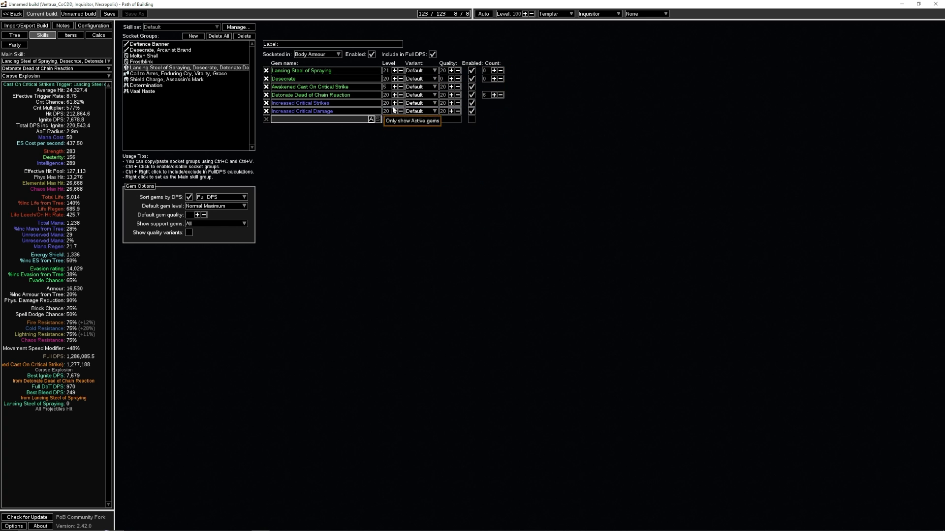
- Configure the enemy as a Guardian/Pinnacle Boss in the build's configuration
click(98, 29)
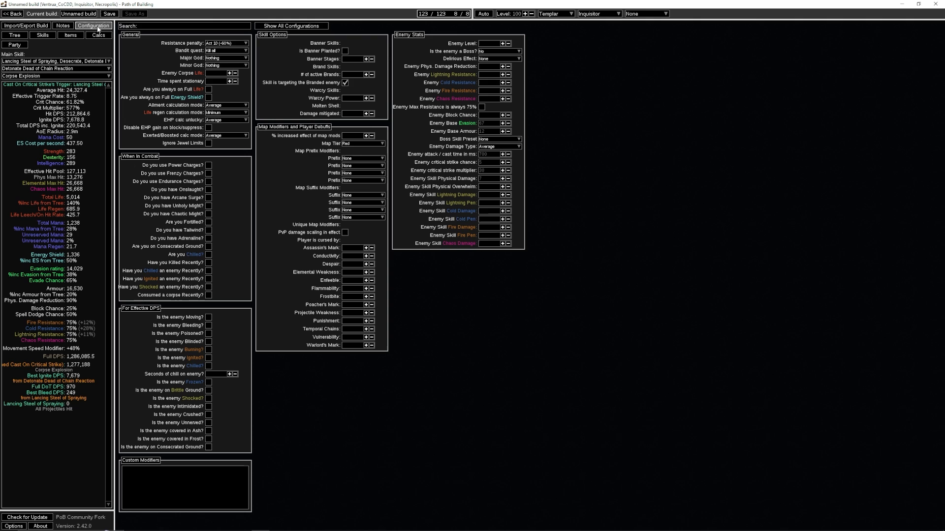
click(490, 51)
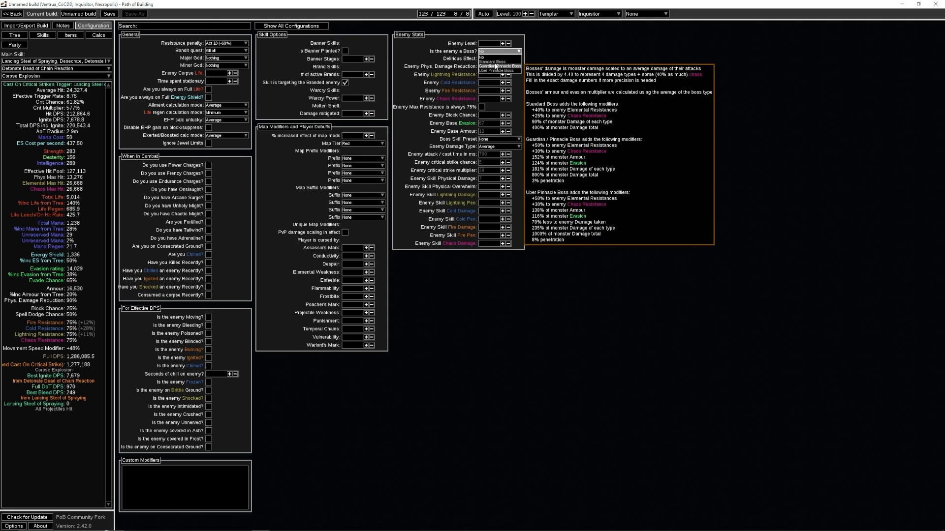
click(496, 66)
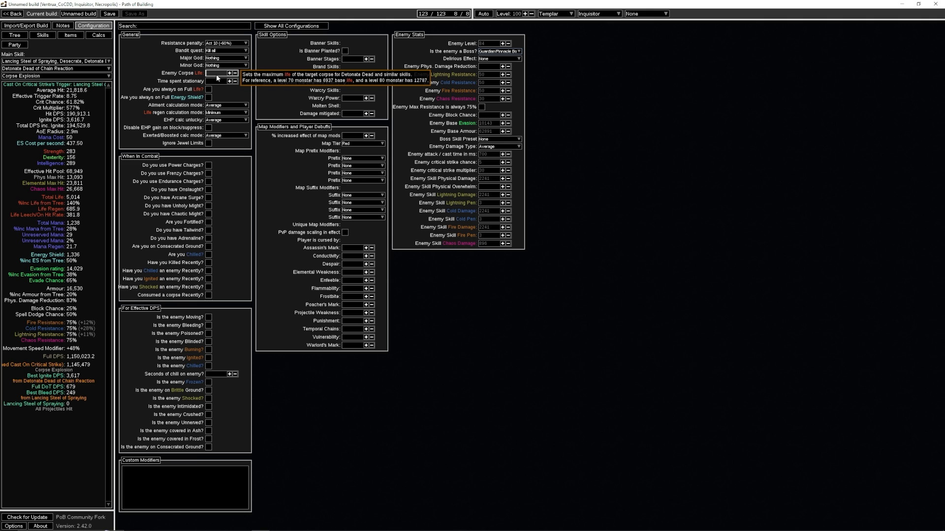
- Set the enemy corpse life to 70000 in the general configuration options
click(216, 74)
text(70000)
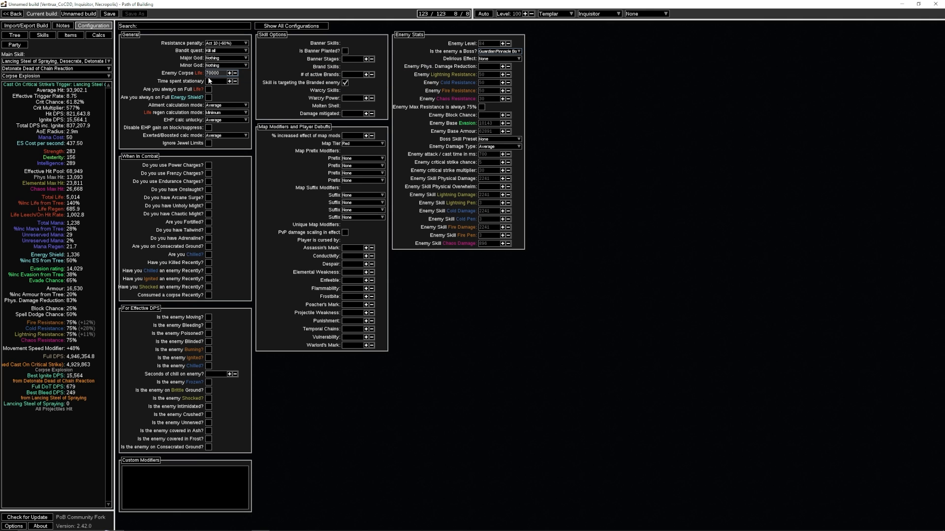
drag(220, 73, 197, 79)
click(219, 81)
drag(220, 73, 185, 73)
- Enable Power Charges and Frenzy Charges in the combat options, and examine the allocated nodes on the passive tree's eastern side
click(209, 166)
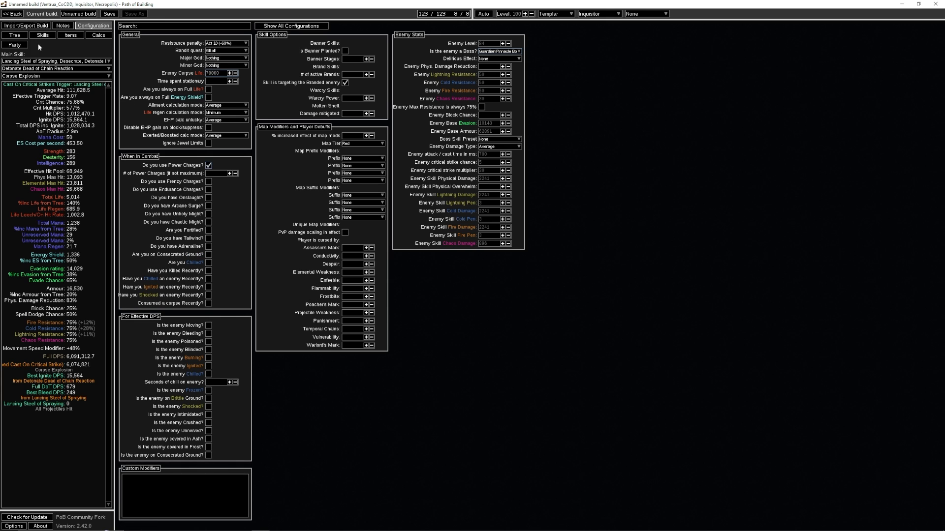
click(208, 182)
click(15, 35)
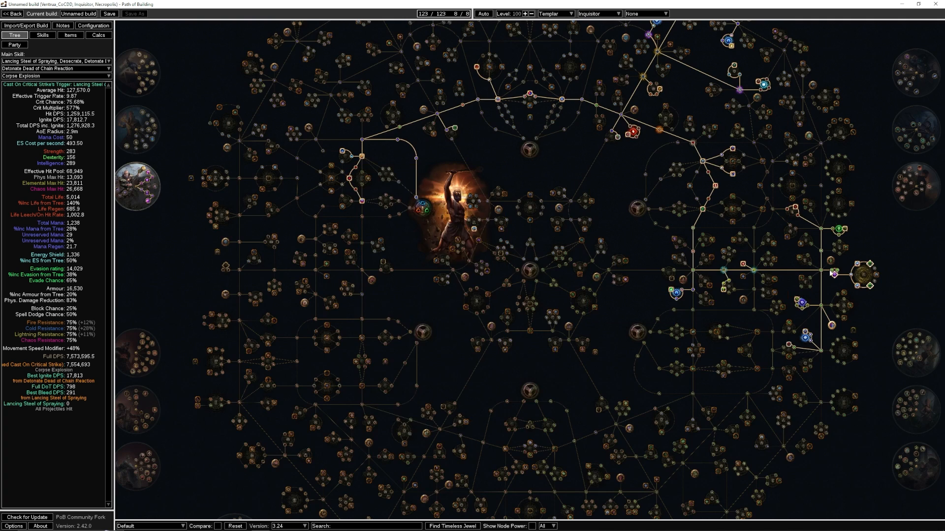
scroll(843, 223, up, 3)
mouse_move(812, 195)
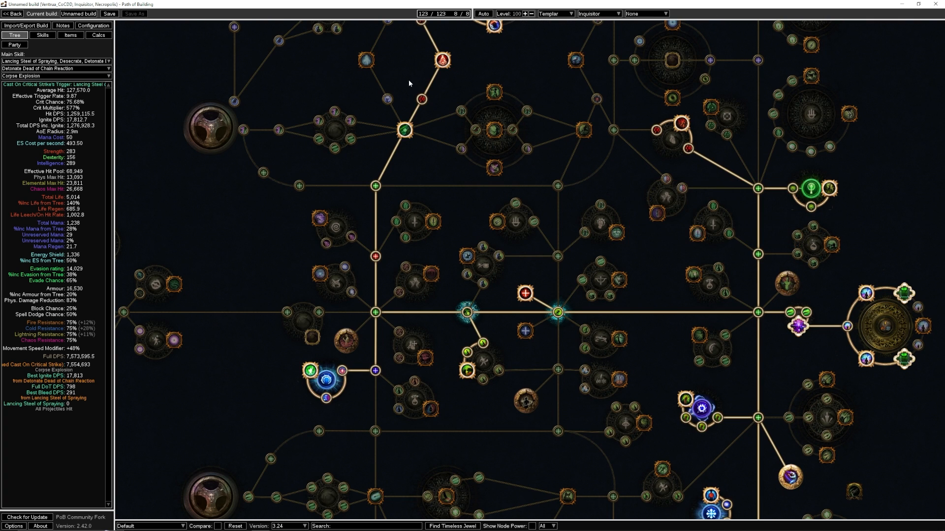
- Enable Endurance Charges and being on Consecrated Ground in the combat configuration options
click(94, 26)
click(209, 197)
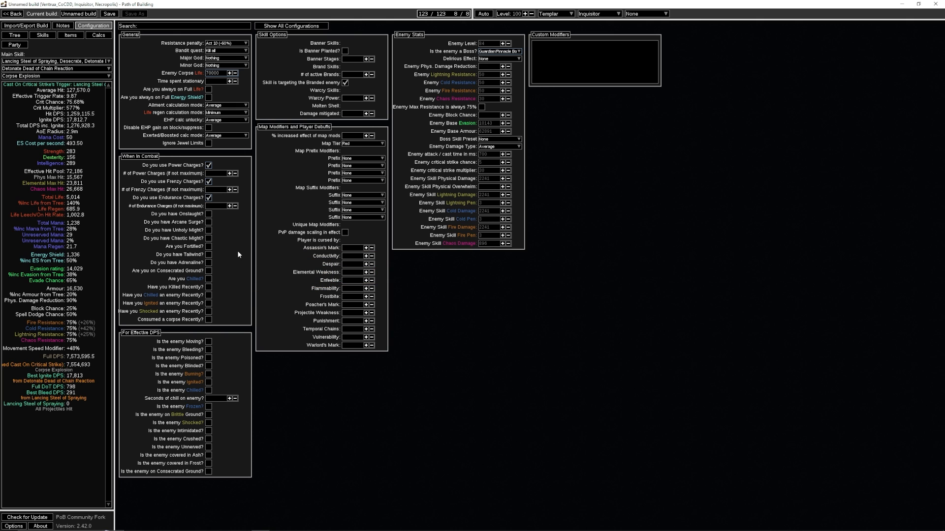
click(208, 271)
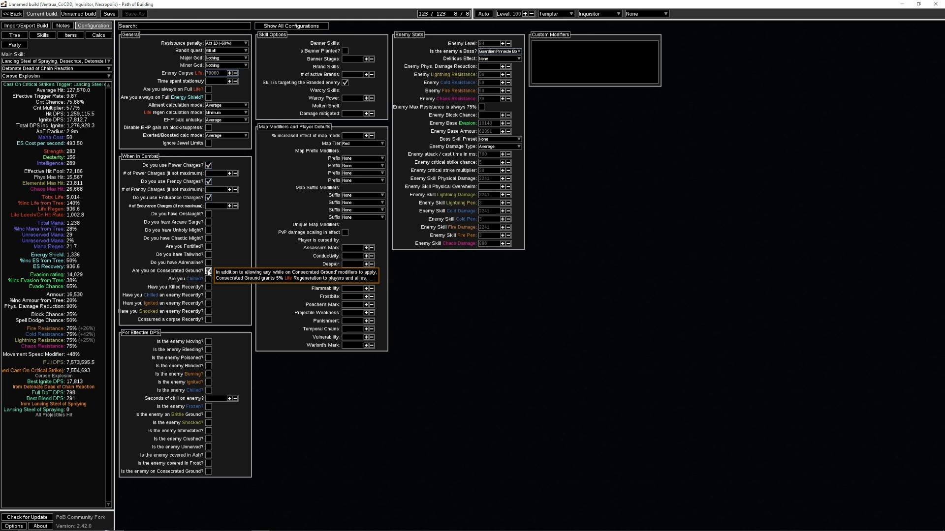
click(208, 271)
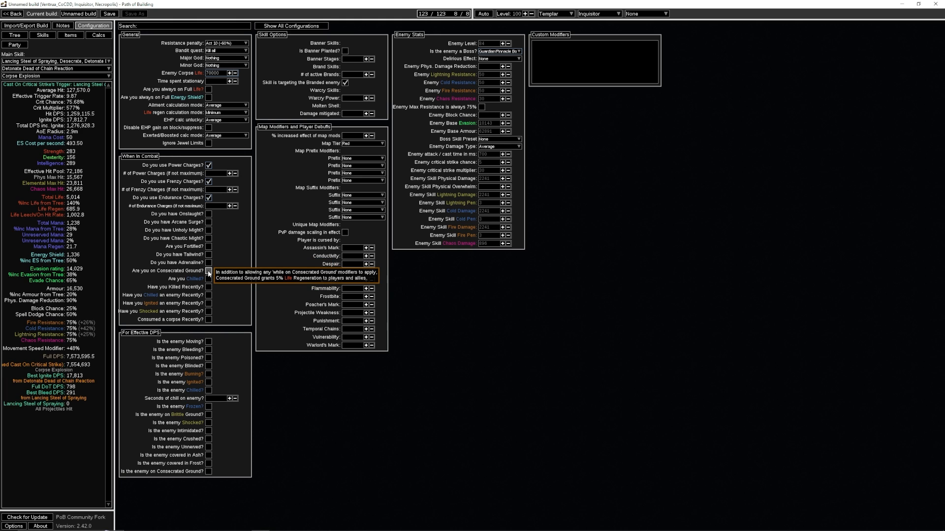
click(208, 272)
click(208, 271)
click(209, 273)
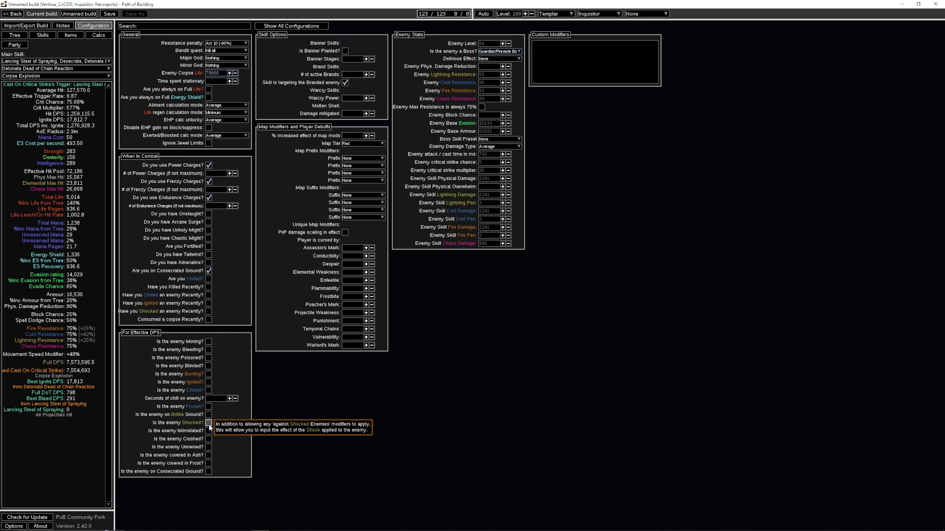
- Check the equipped rings' modifiers and mark the enemy as shocked in the effective DPS options
click(67, 37)
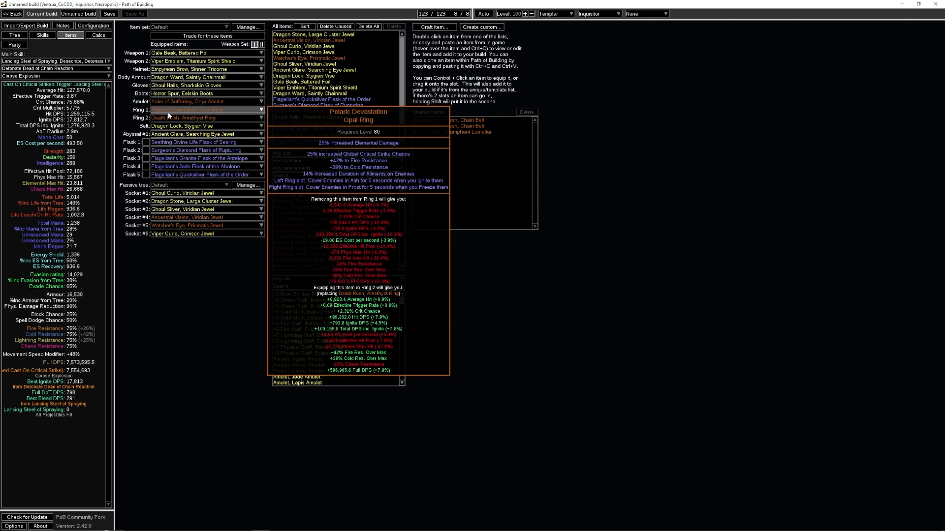
click(93, 26)
click(209, 423)
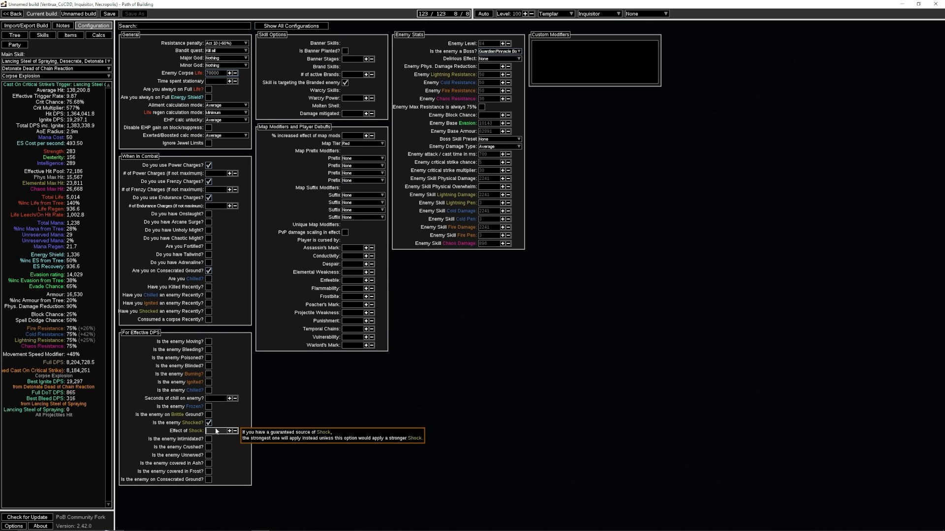
- Set the effect of shock on the enemy to 30 and mark the enemy as ignited and burning
click(215, 431)
text(30)
drag(215, 432, 198, 433)
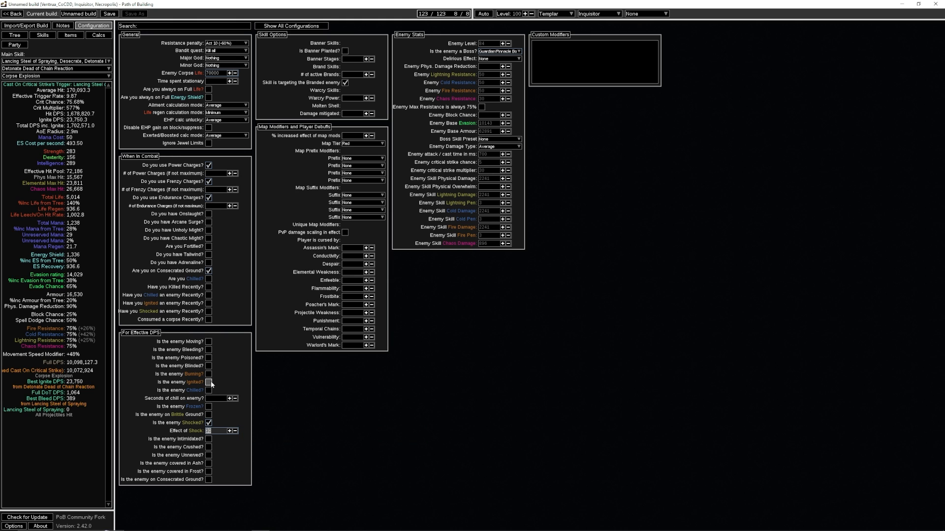
click(209, 383)
click(209, 374)
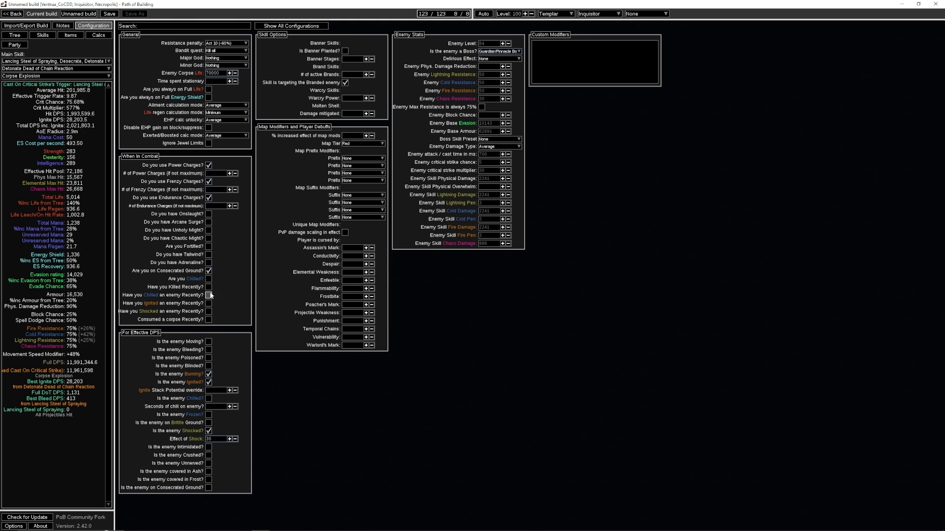
- Enable having ignited an enemy recently, having shocked an enemy recently and having consumed a corpse recently in the combat options
click(209, 295)
click(208, 296)
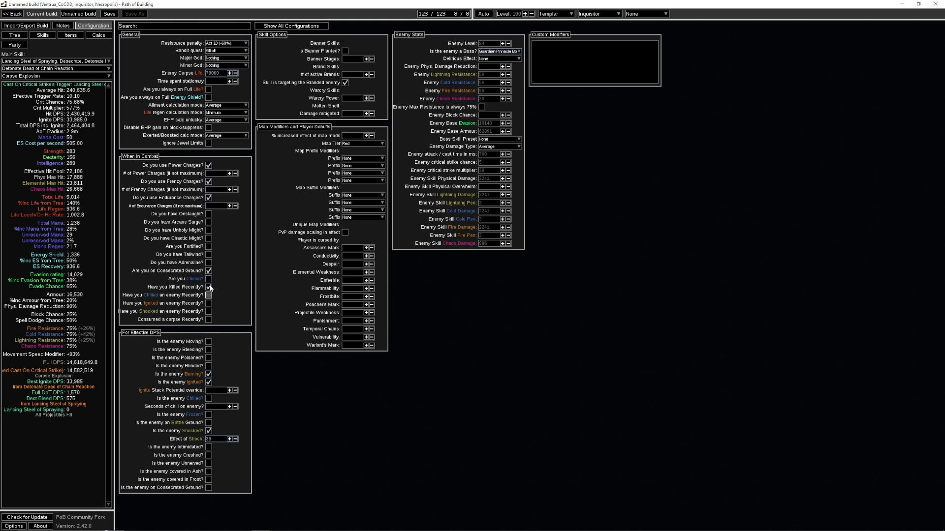
click(209, 303)
click(209, 313)
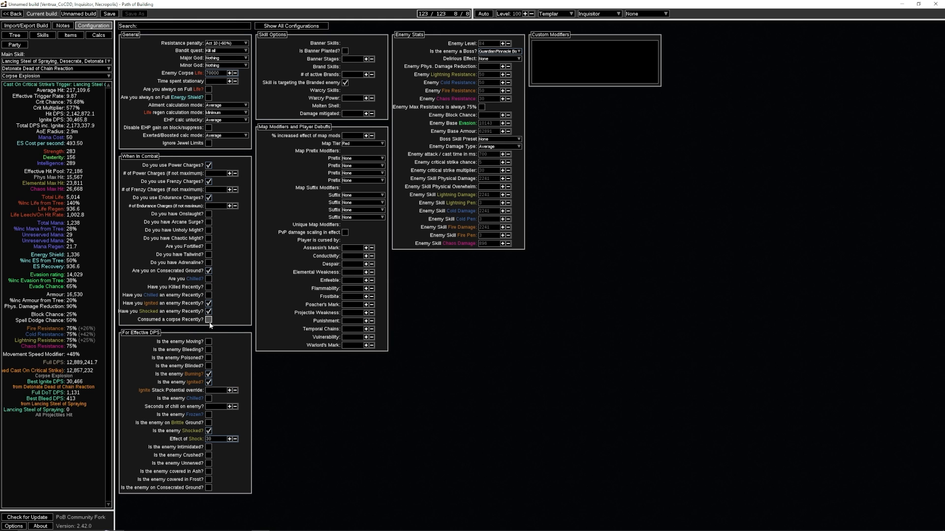
click(209, 320)
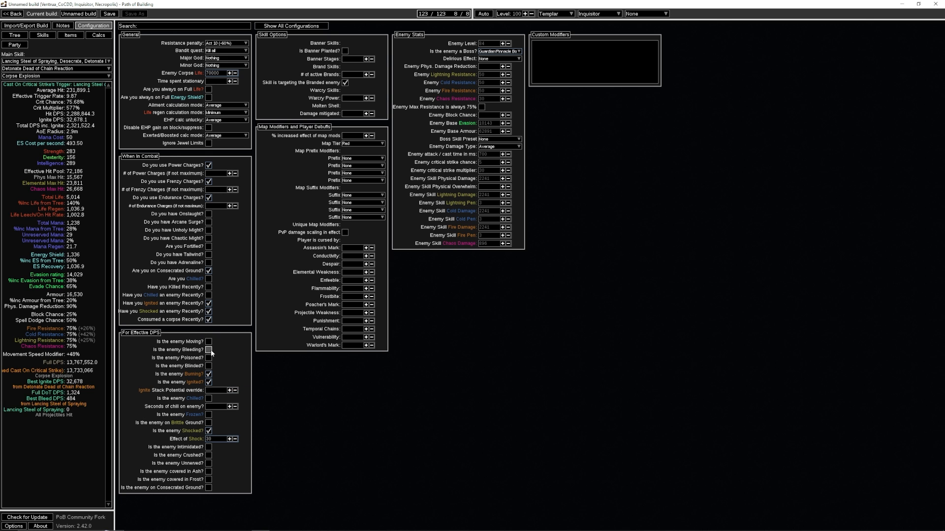
- Check the allocated passive tree nodes and mark the enemy as bleeding, poisoned and blinded in the effective DPS options
click(16, 36)
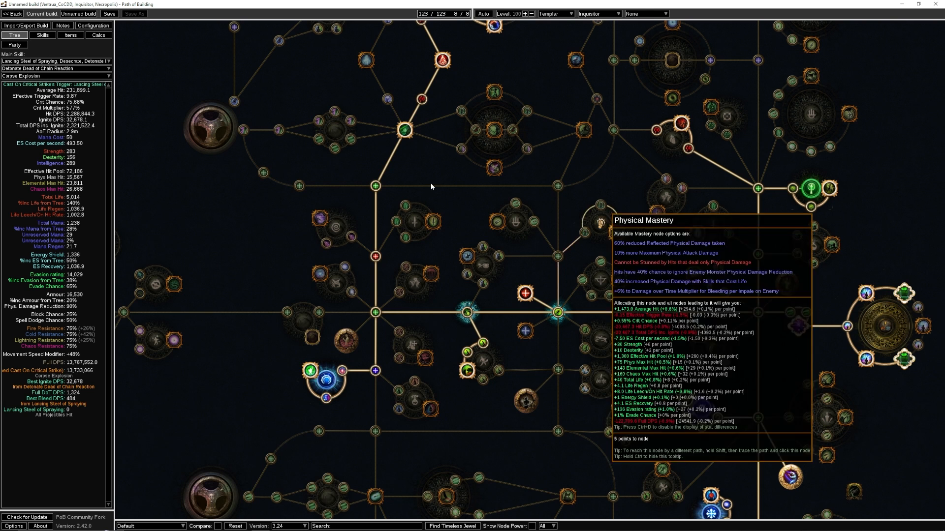
drag(430, 182, 486, 457)
drag(364, 208, 409, 246)
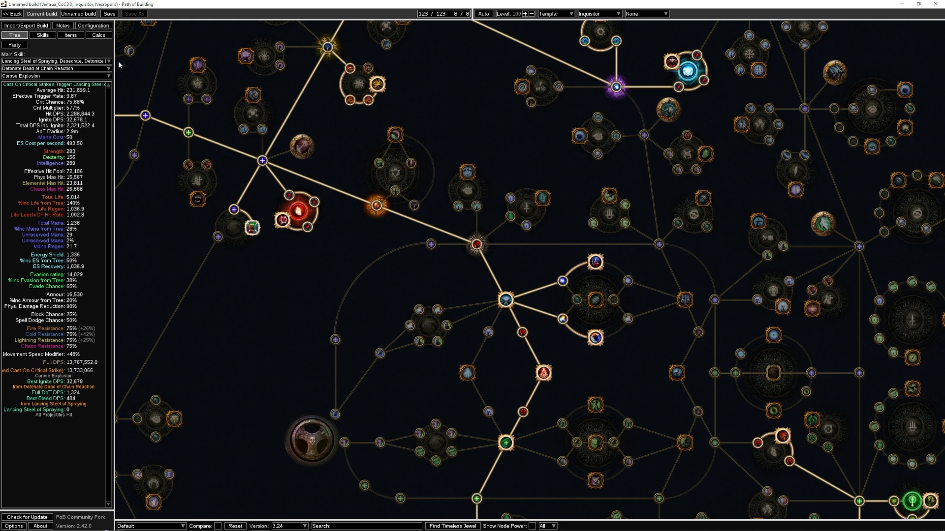
click(93, 26)
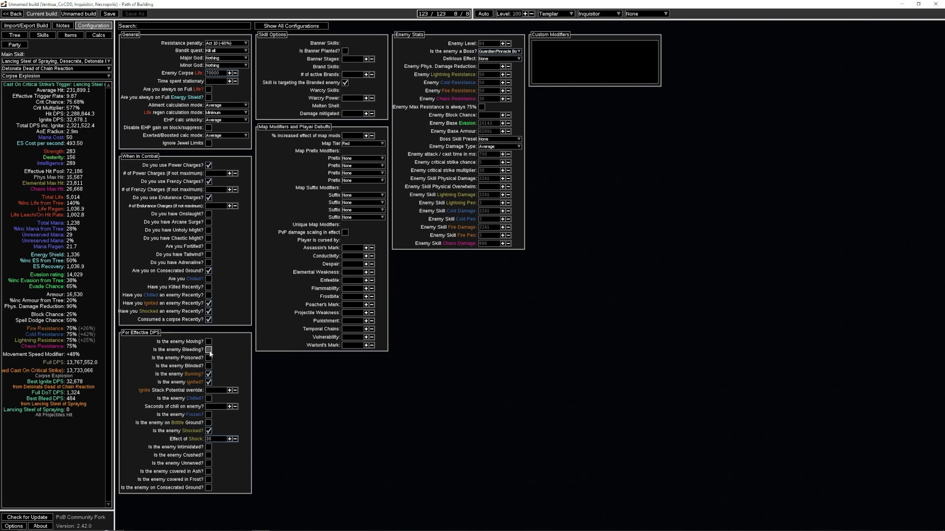
click(209, 349)
click(209, 366)
click(209, 374)
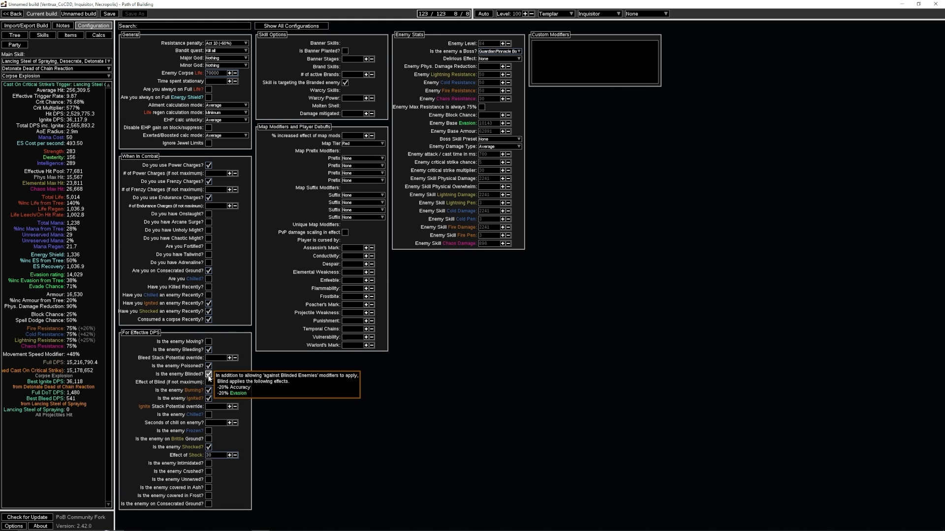
click(209, 375)
click(209, 374)
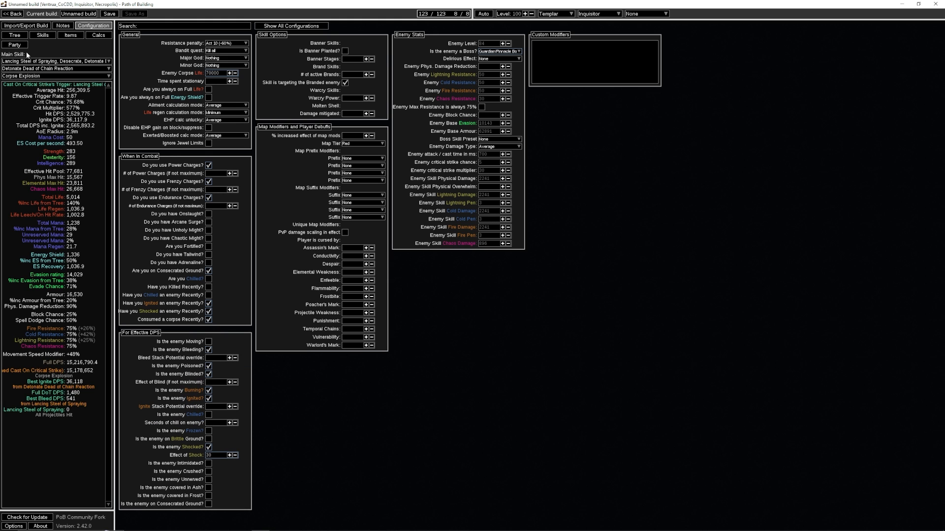
- Examine the Tattoo of the Tasalio Warrior and the cold nodes on the passive tree, and the equipped gloves' modifiers
click(21, 37)
drag(465, 340, 239, 3)
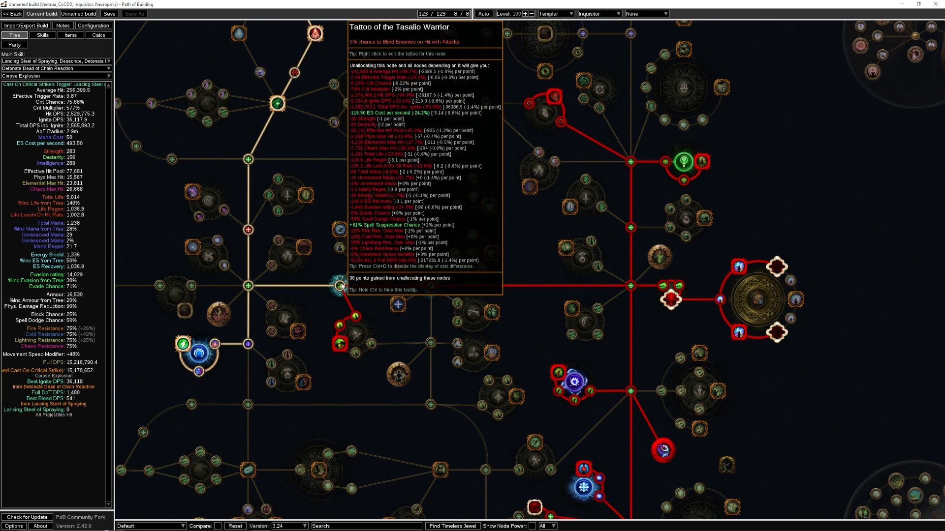
click(93, 26)
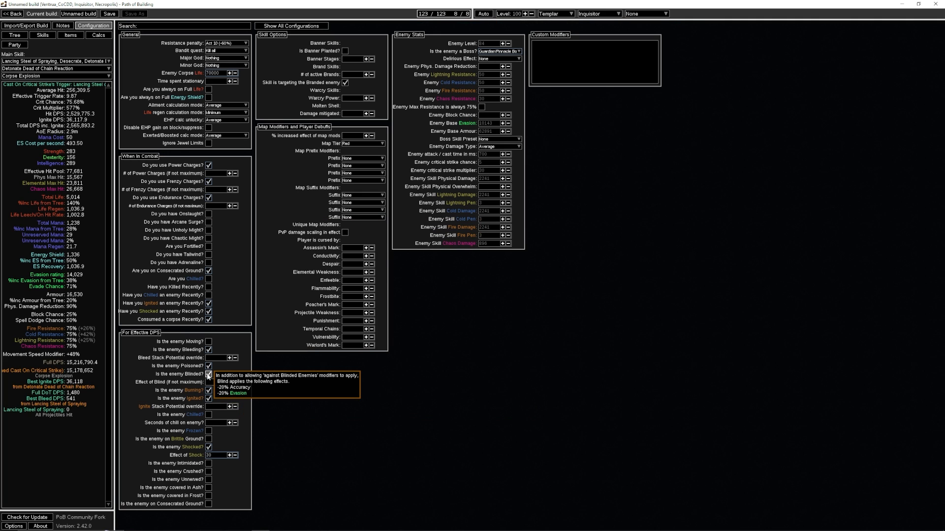
click(15, 35)
scroll(359, 266, up, 5)
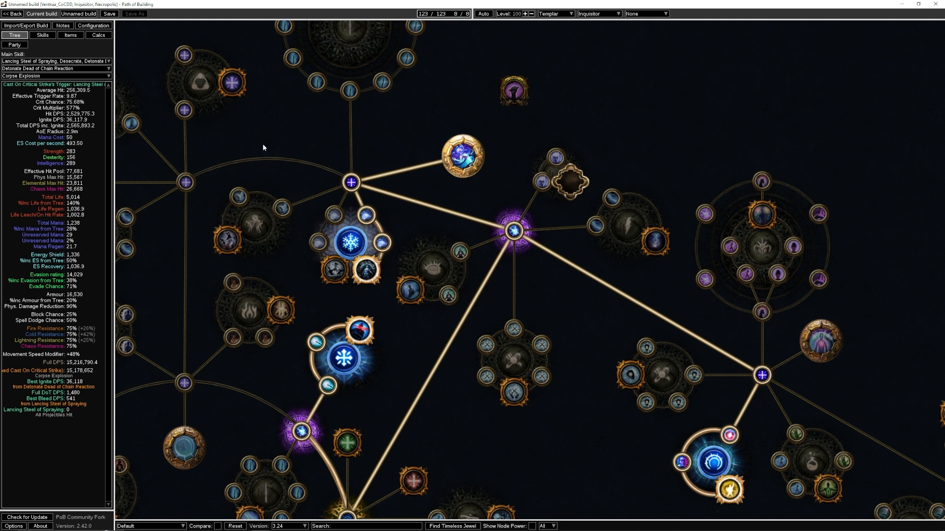
click(71, 38)
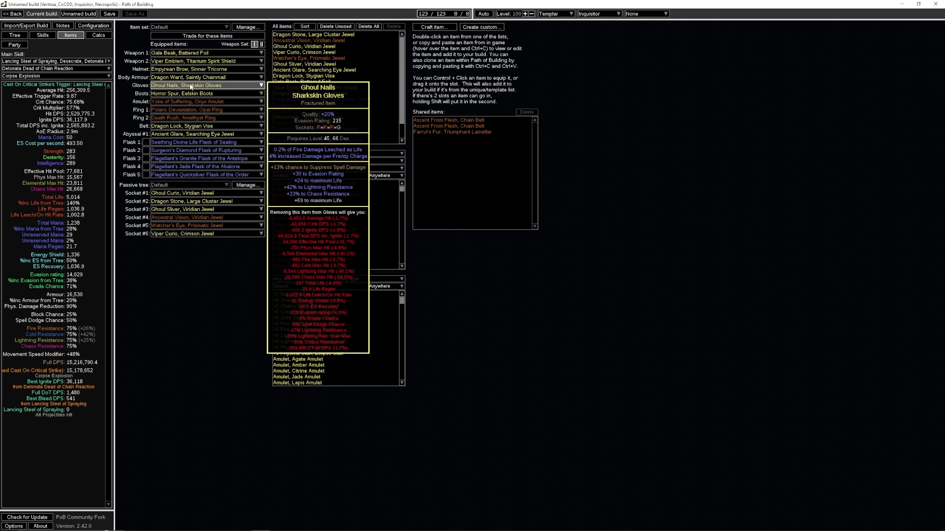
- Enable having chilled an enemy recently and mark the enemy as chilled, with 10 seconds of chill
click(93, 26)
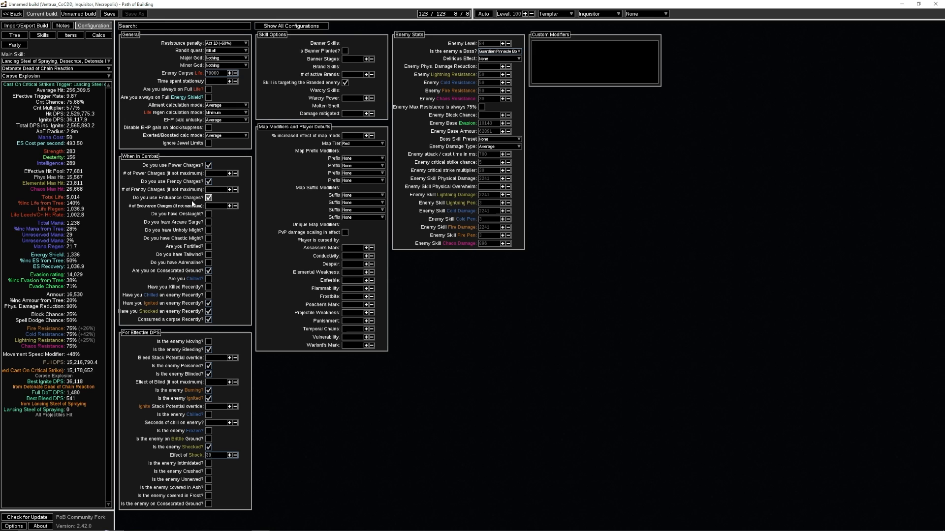
click(208, 295)
click(208, 415)
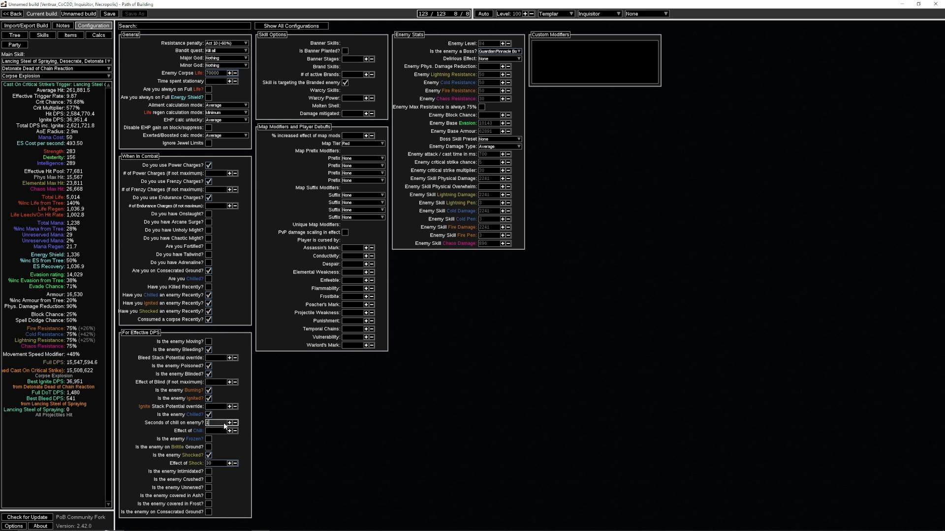
- Examine the Glacial Cage passive on the tree and the modifiers of the Polaric Devastation ring
click(14, 35)
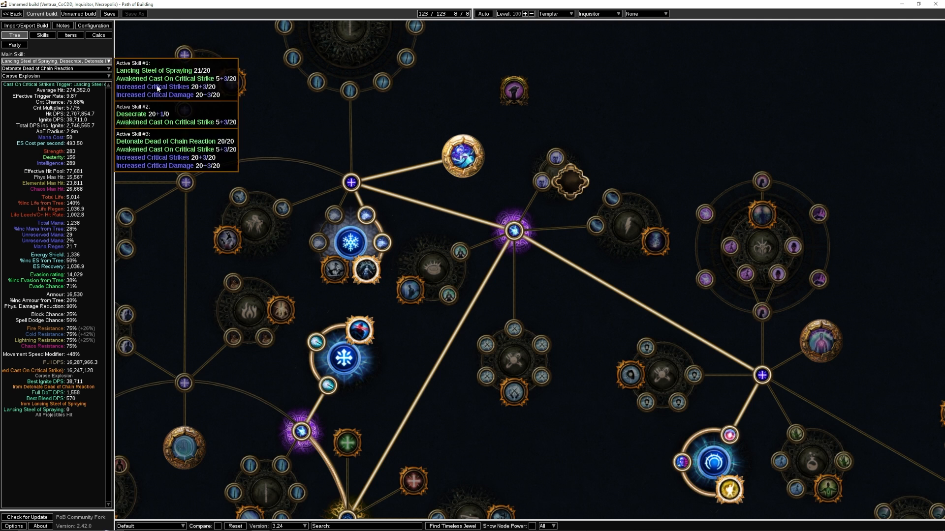
mouse_move(377, 280)
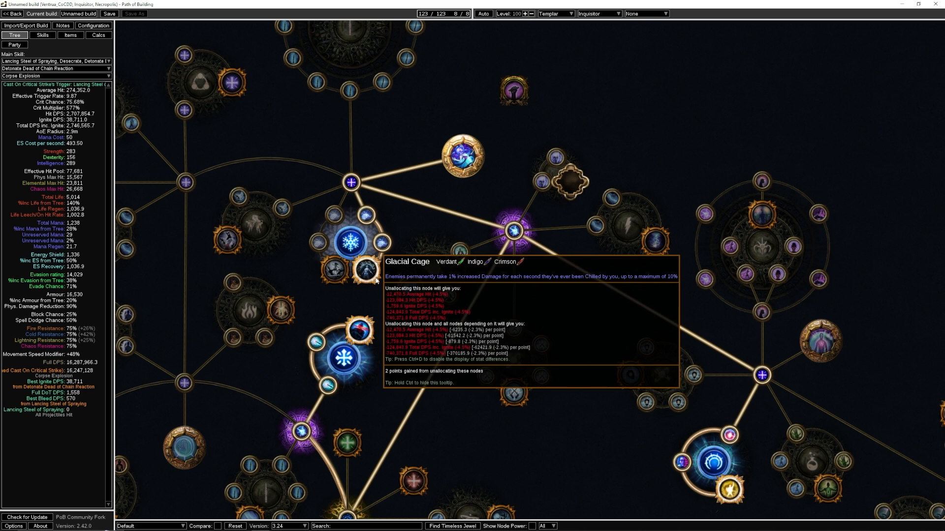
click(86, 25)
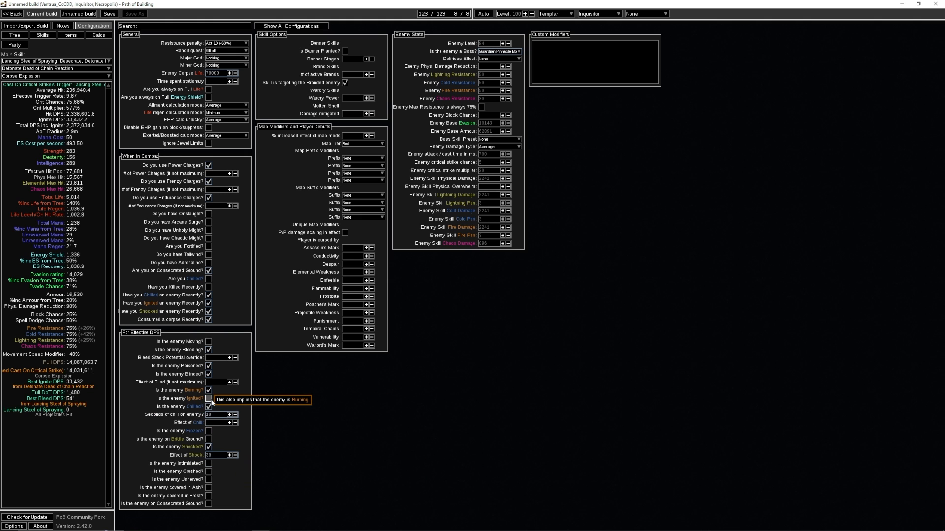
click(70, 35)
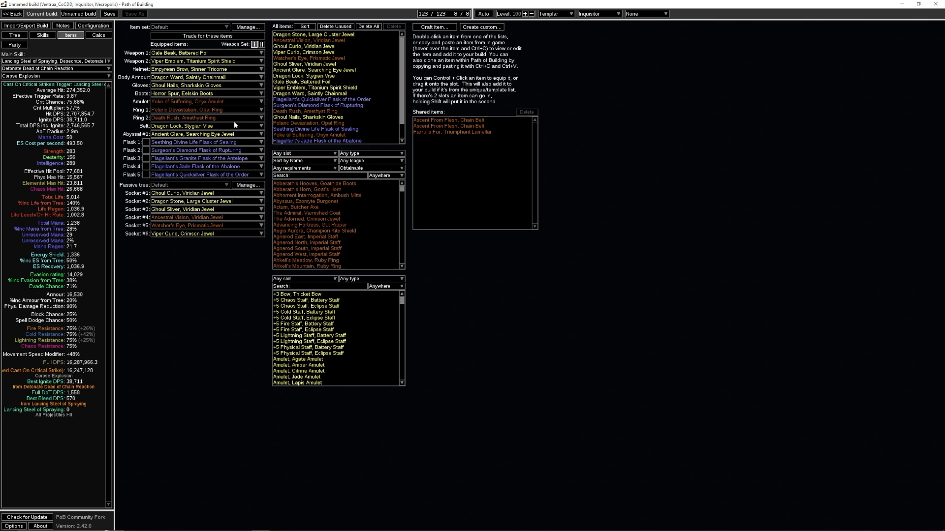
mouse_move(217, 114)
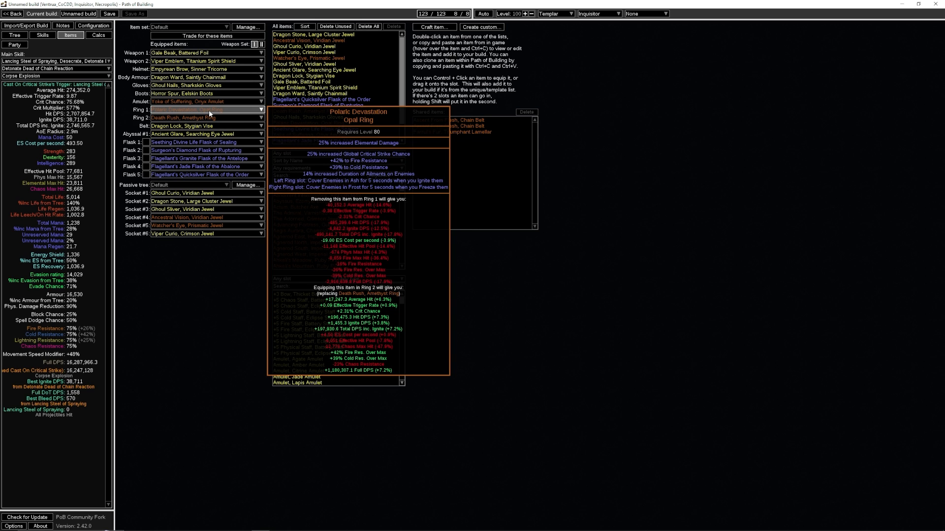
click(93, 26)
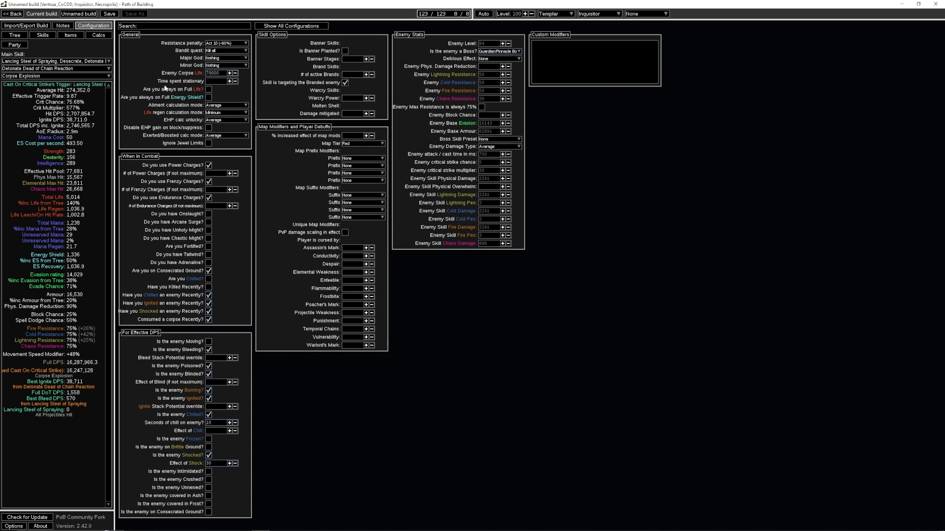
- Activate the Surgeon's Diamond Flask of Rupturing in the Flask 2 slot
click(70, 35)
mouse_move(170, 154)
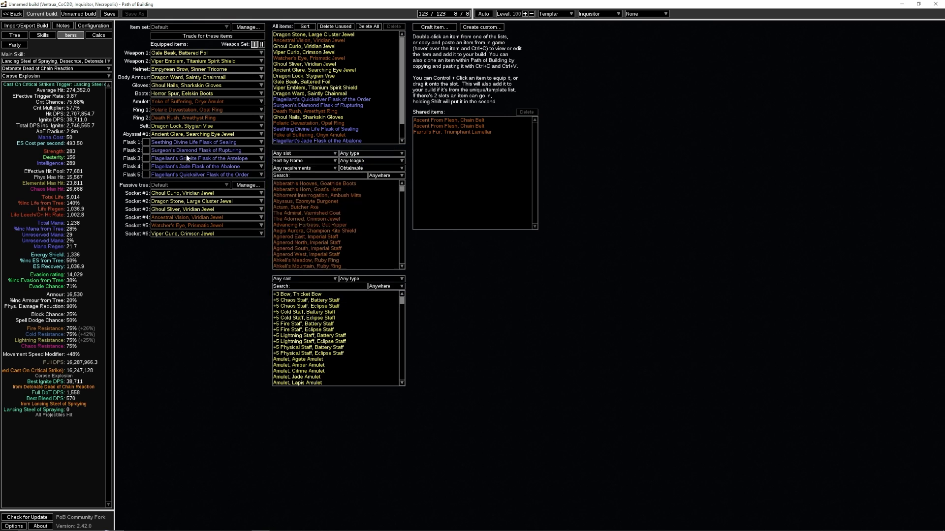
click(145, 153)
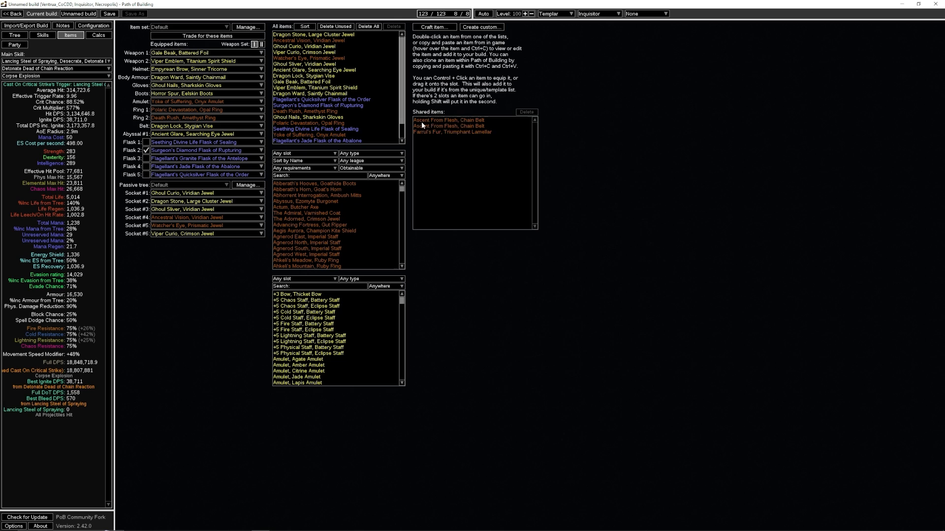
- Craft a utility Silver Flask with the prefix granting a chance to gain a Flask Charge on dealing a Critical Strike
click(435, 27)
click(460, 268)
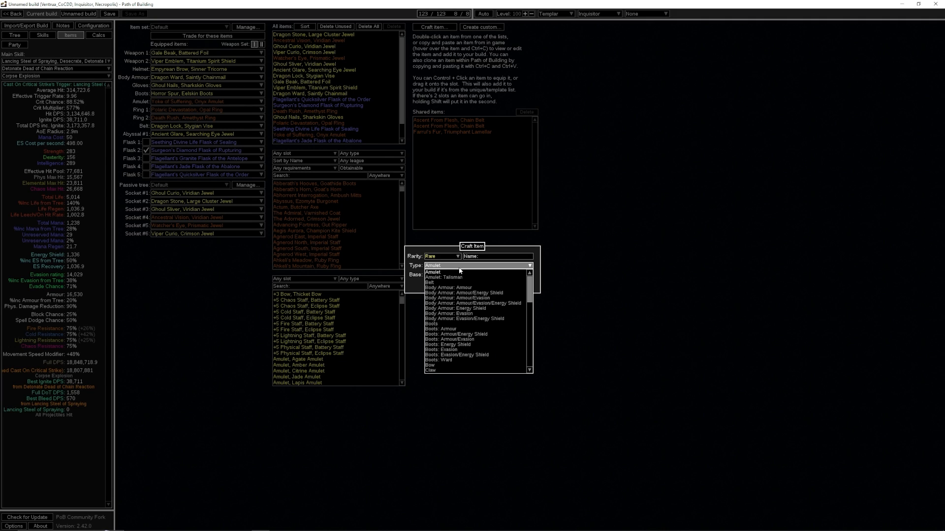
text(flask)
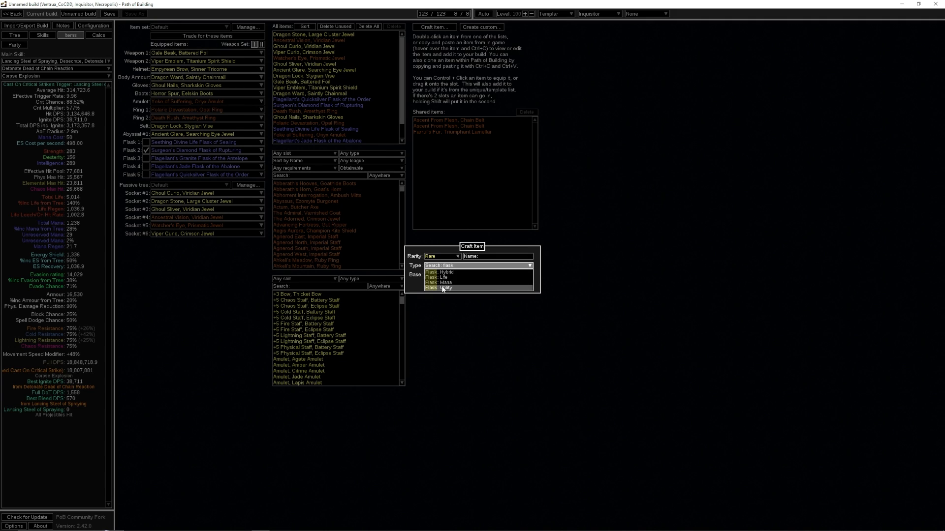
click(445, 287)
click(449, 275)
text(silver)
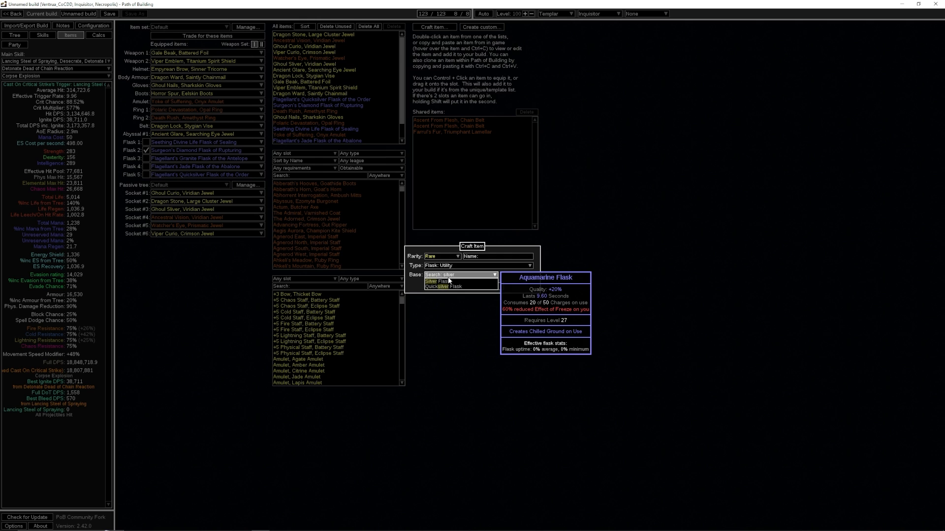
click(443, 281)
click(456, 287)
click(456, 48)
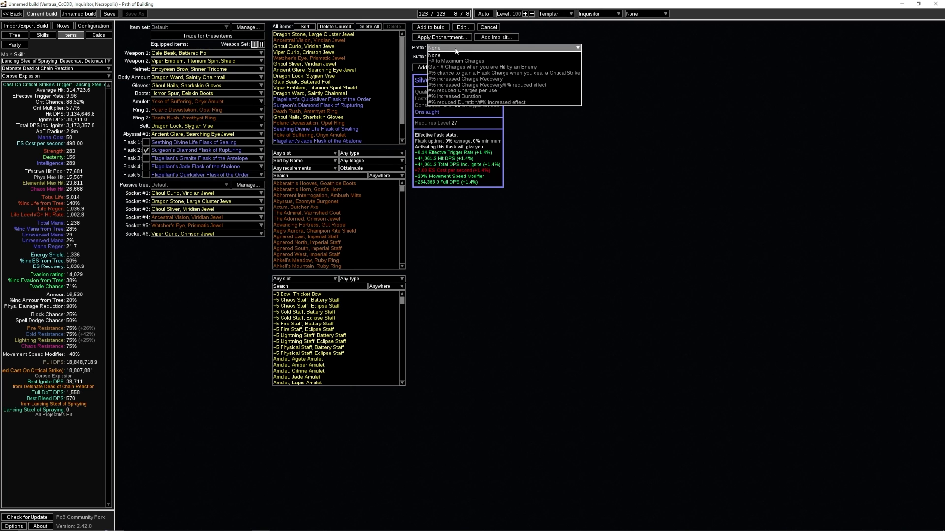
click(489, 73)
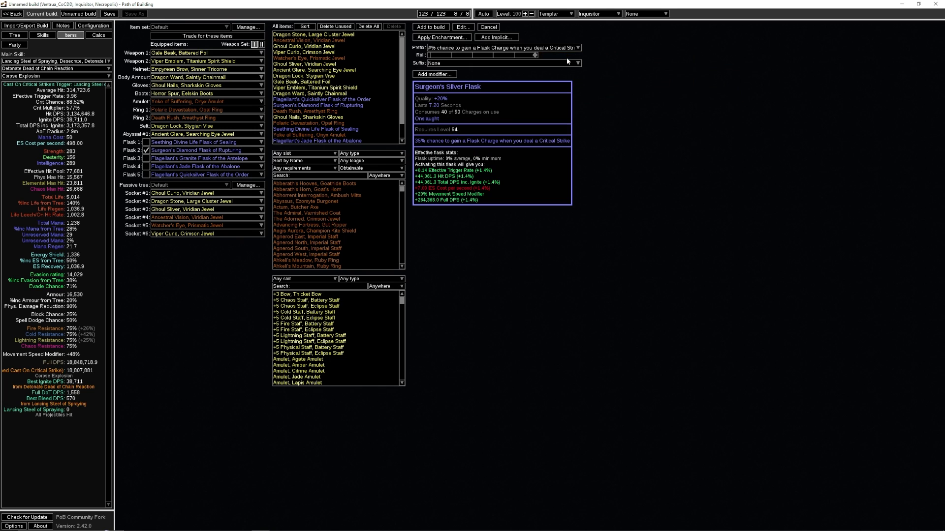
- Add the crafted Surgeon's Silver Flask to the build and activate it in the Flask 4 slot
click(442, 28)
drag(300, 140, 207, 166)
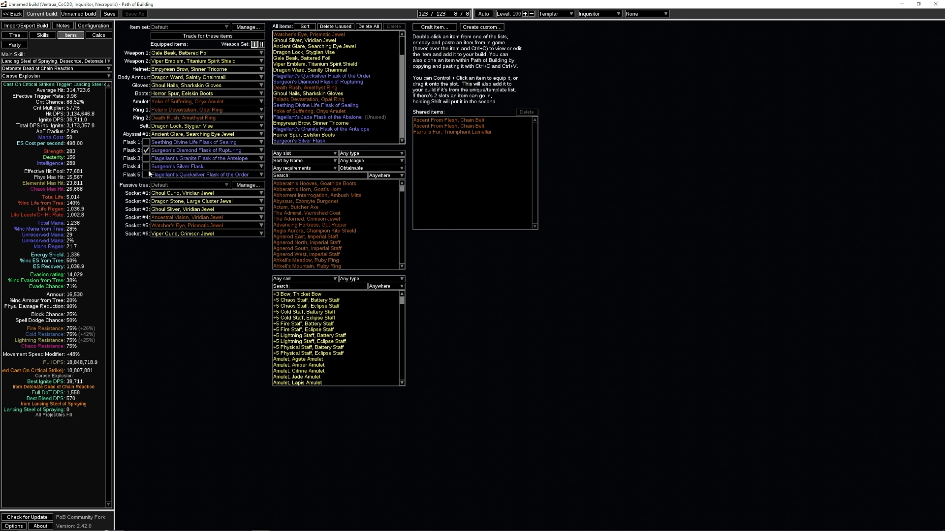
click(146, 167)
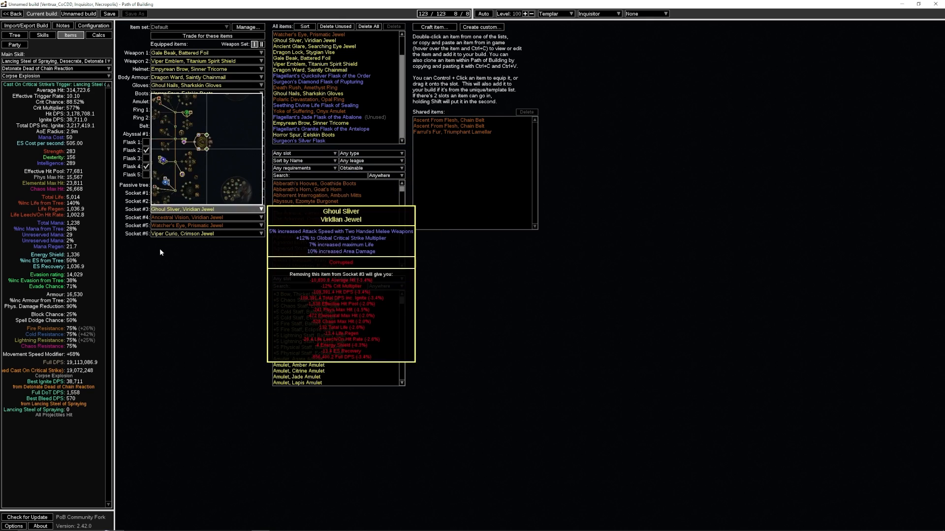
- Mark the enemy as being on Brittle Ground and on Consecrated Ground in the effective DPS options
click(93, 25)
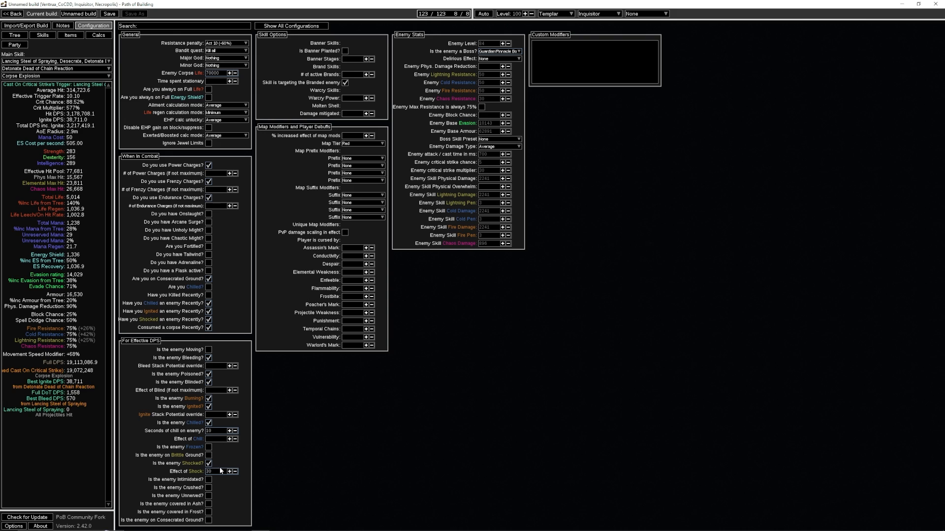
click(209, 455)
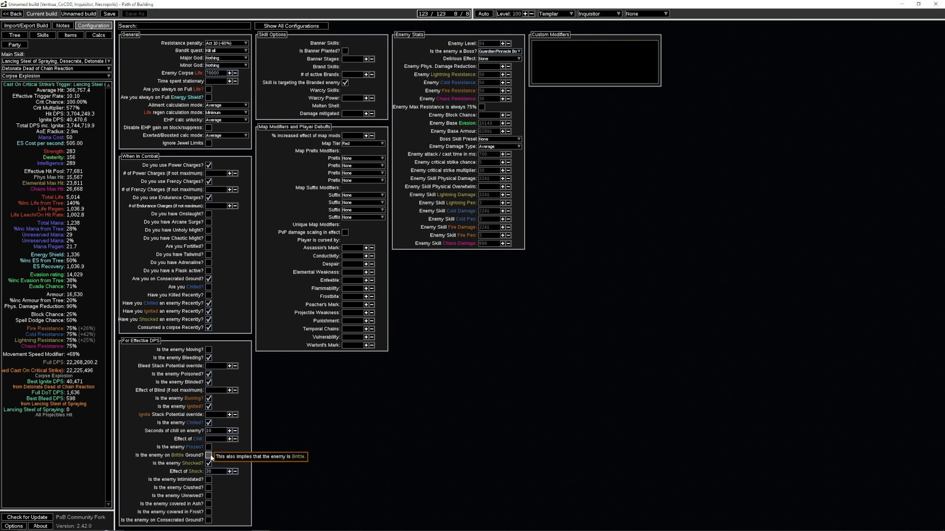
click(209, 456)
click(209, 456)
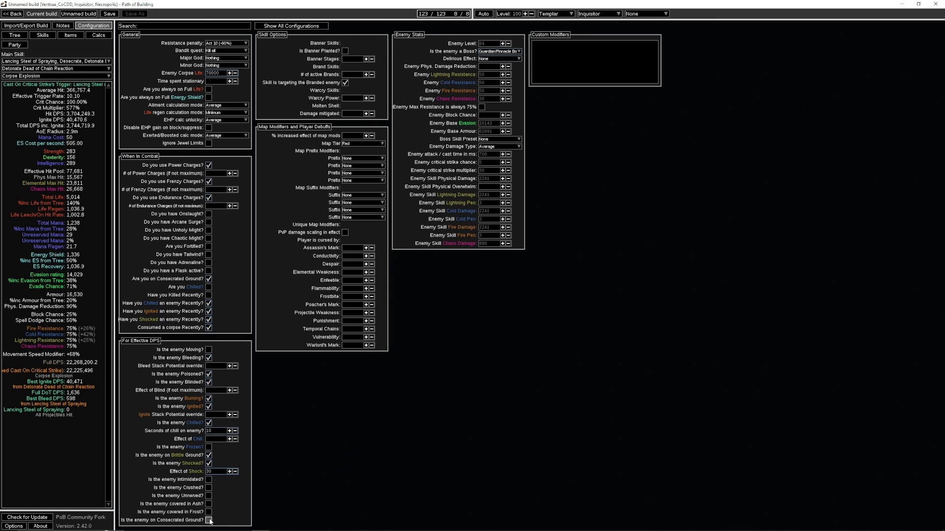
click(209, 521)
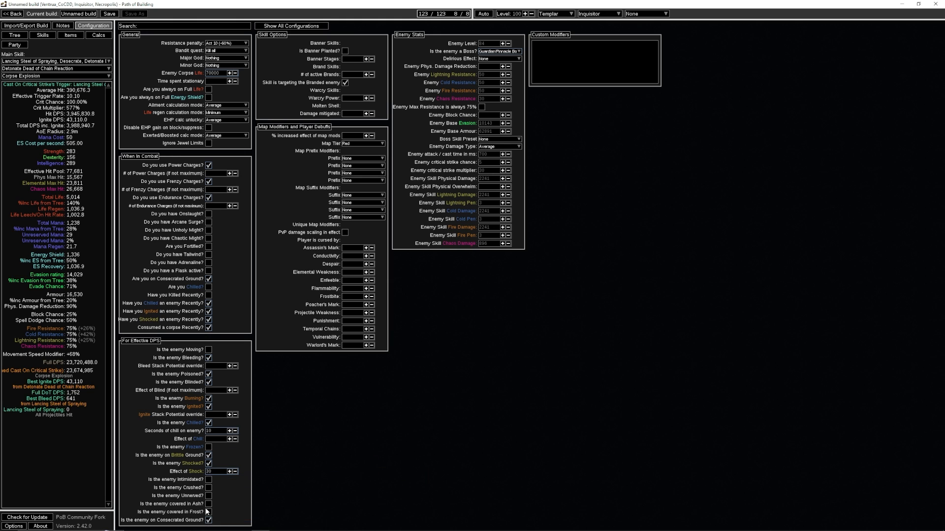
click(209, 522)
click(209, 522)
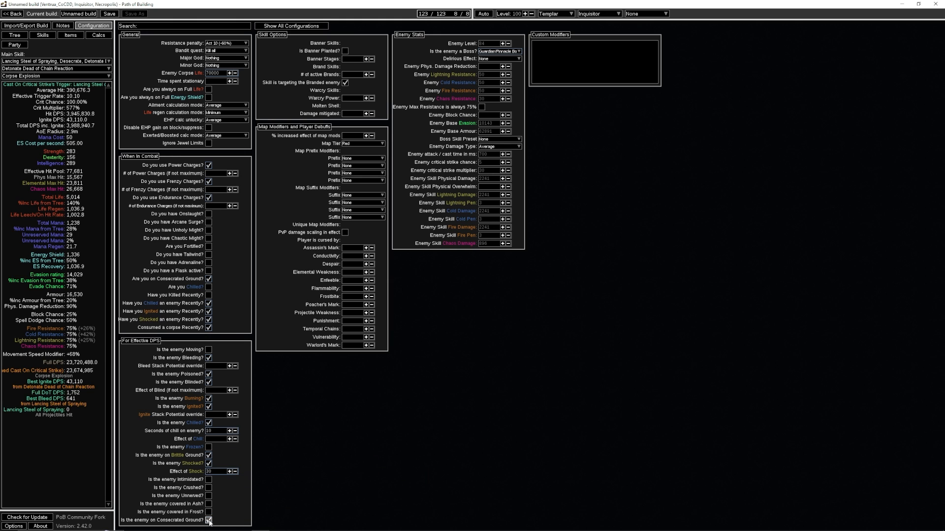